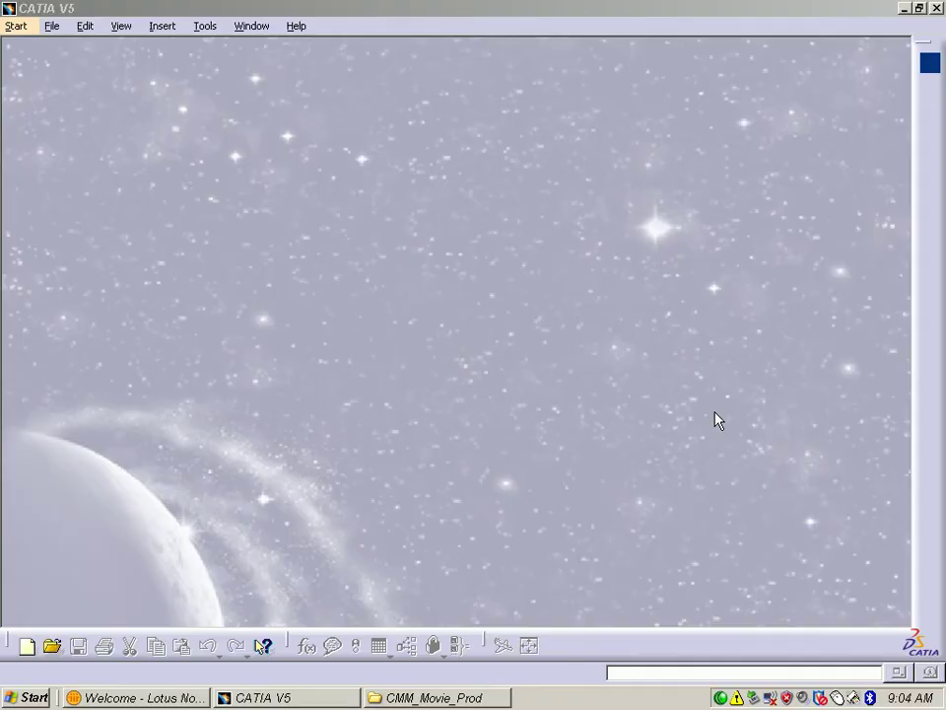
- Open CMM-simon.CATPart
click(51, 26)
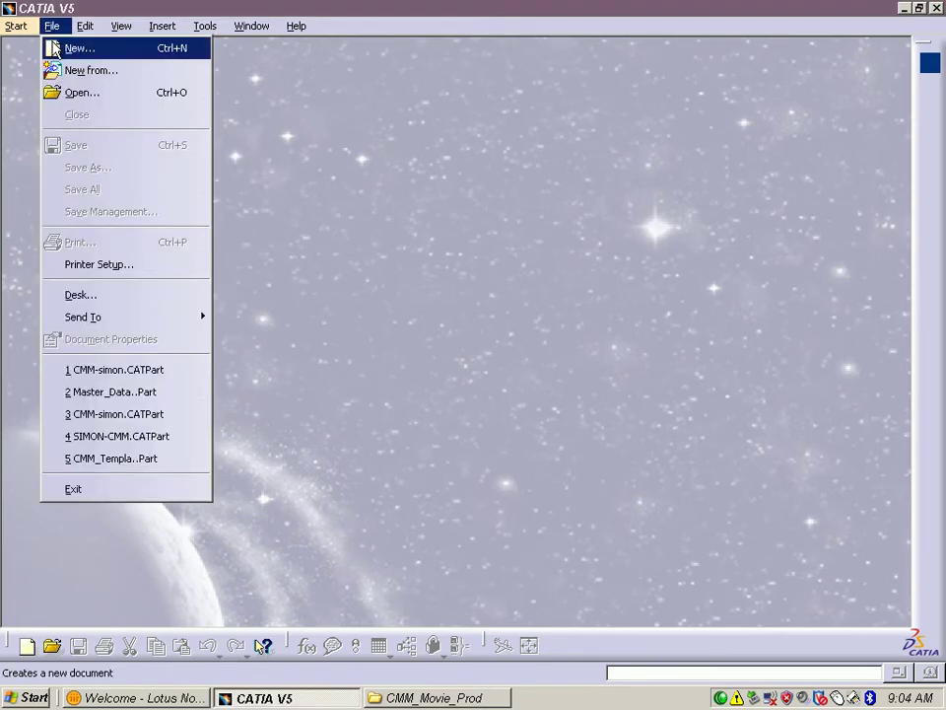
click(73, 92)
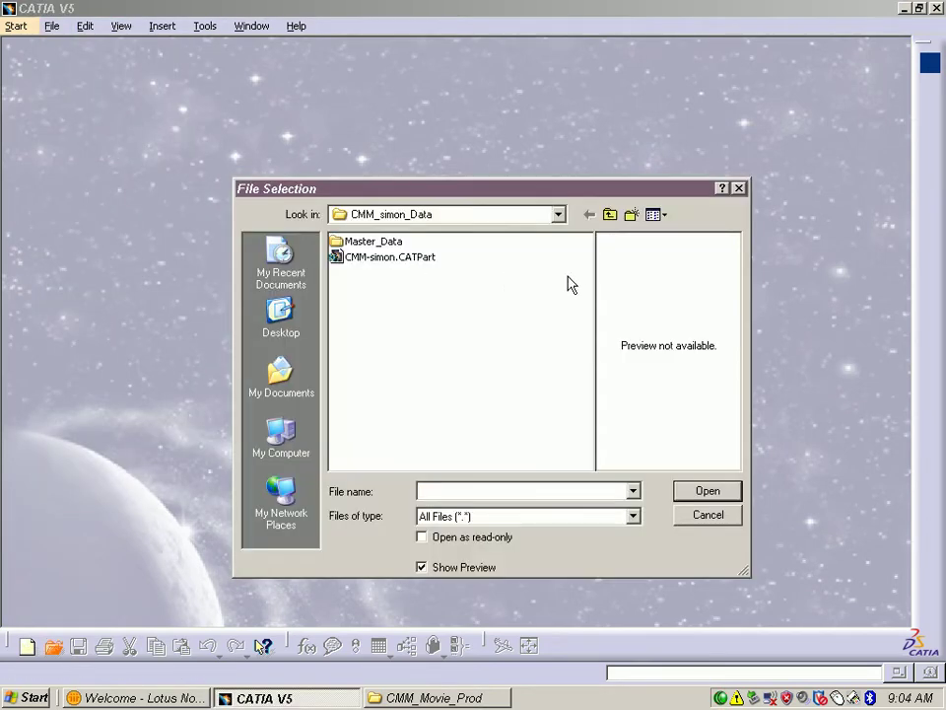
click(360, 257)
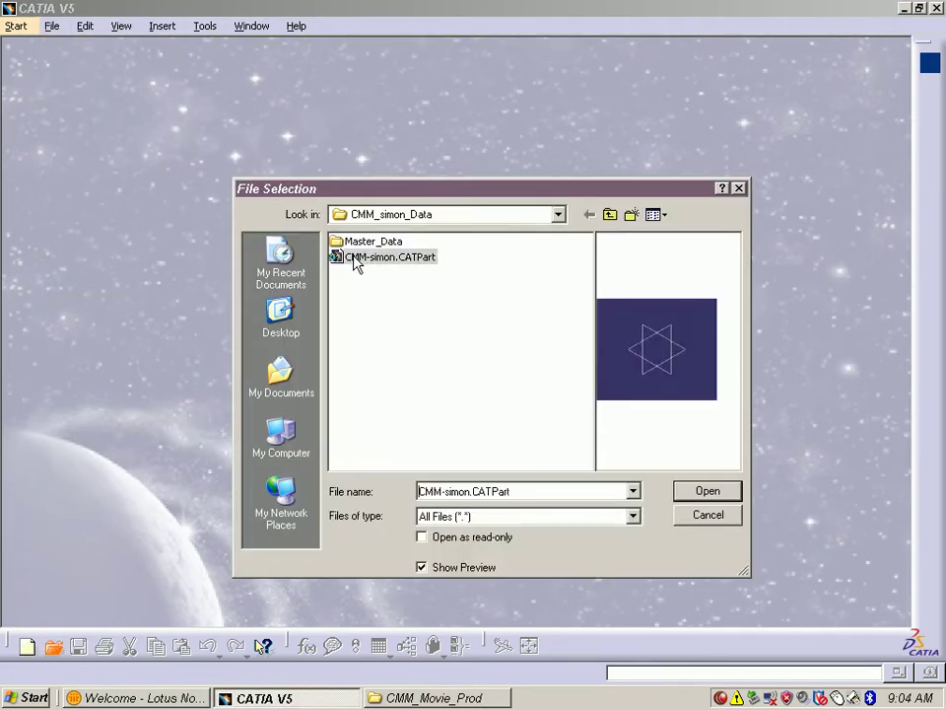
click(708, 491)
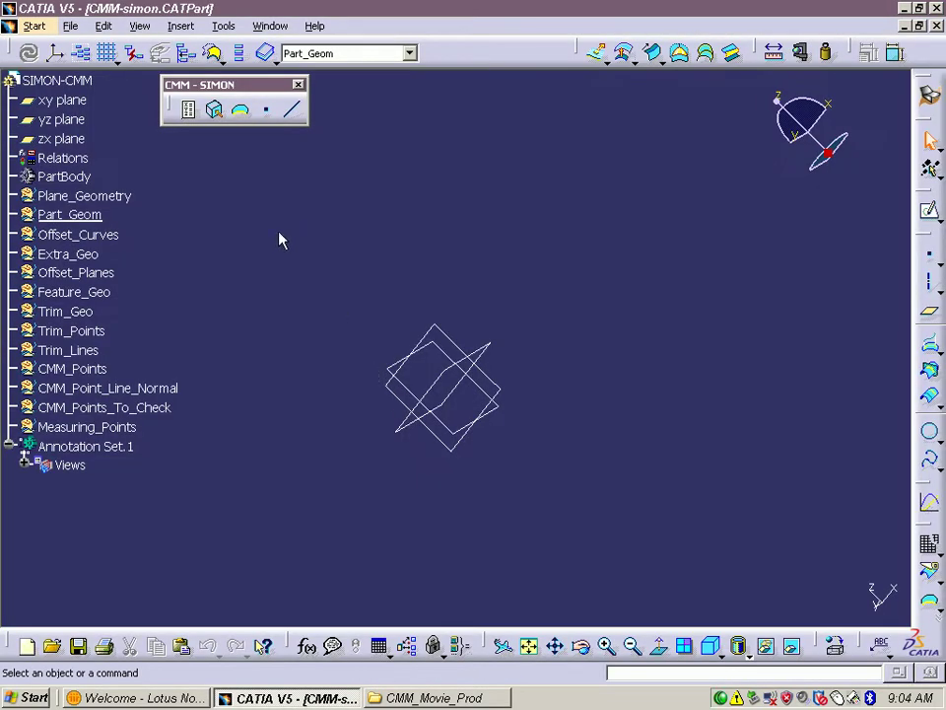
middle_drag(306, 327, 276, 424)
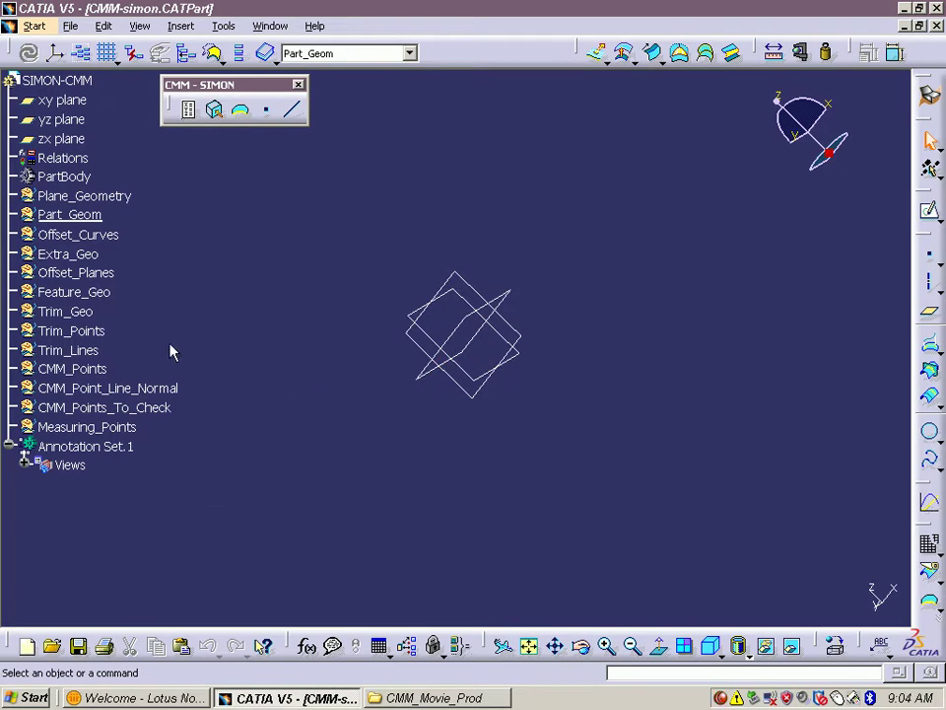
- Open Master_Data.CATPart from the Master_Data folder
click(70, 26)
click(95, 92)
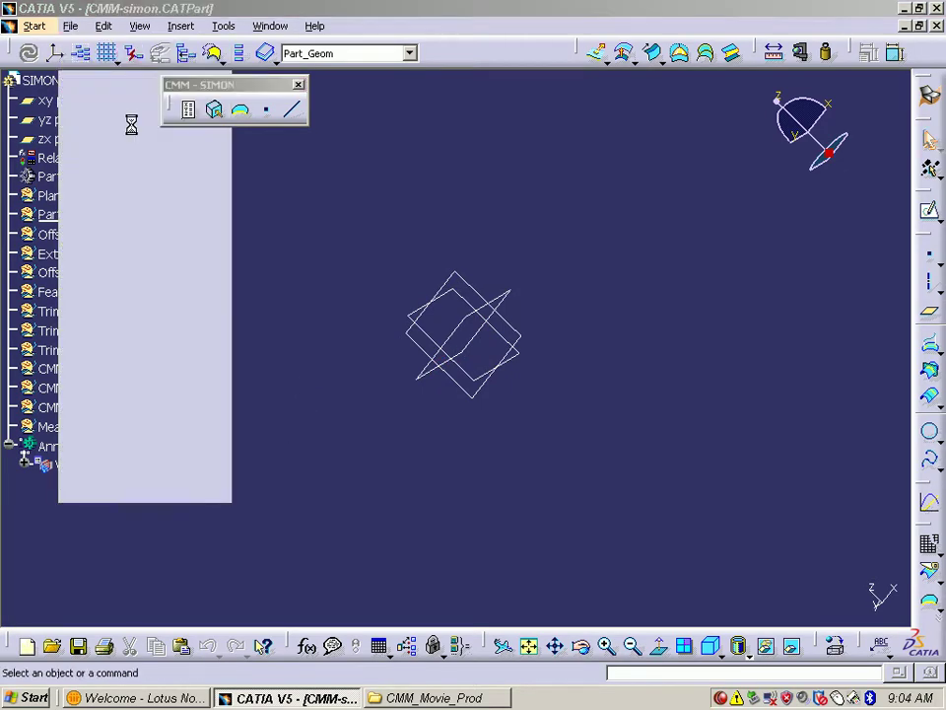
click(373, 242)
double_click(374, 243)
click(377, 241)
click(708, 490)
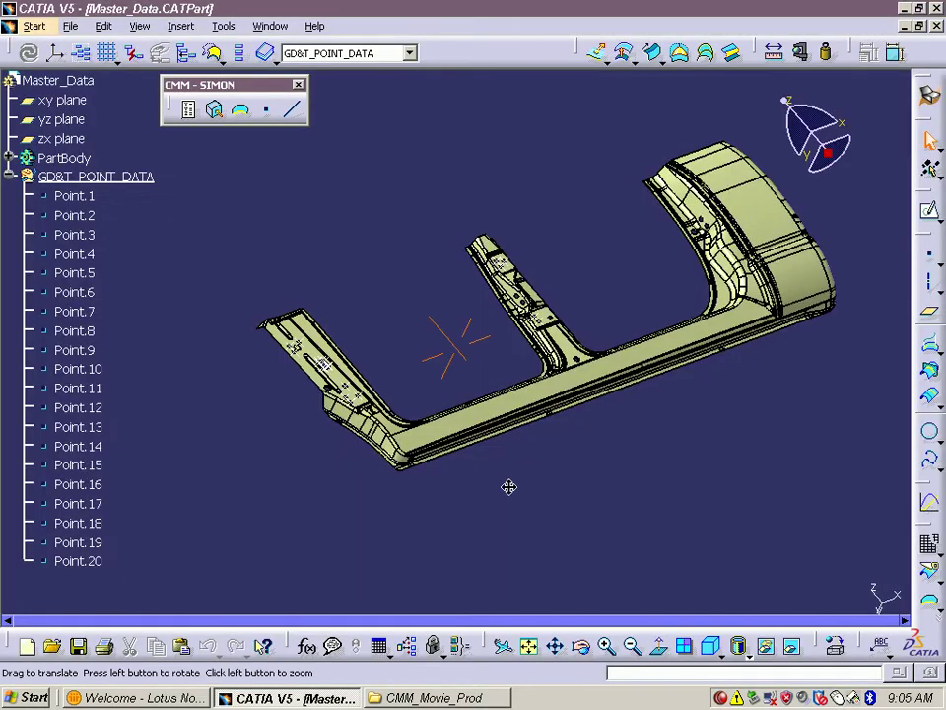
- Copy Surface.1 from Master_Data's PartBody
middle_drag(509, 486, 502, 548)
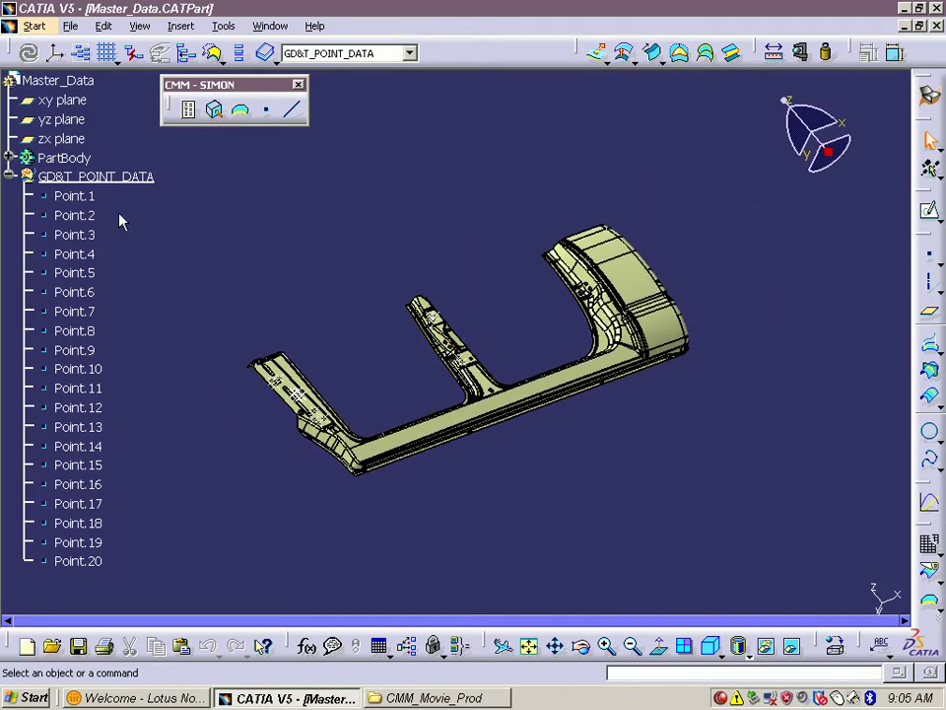
click(8, 157)
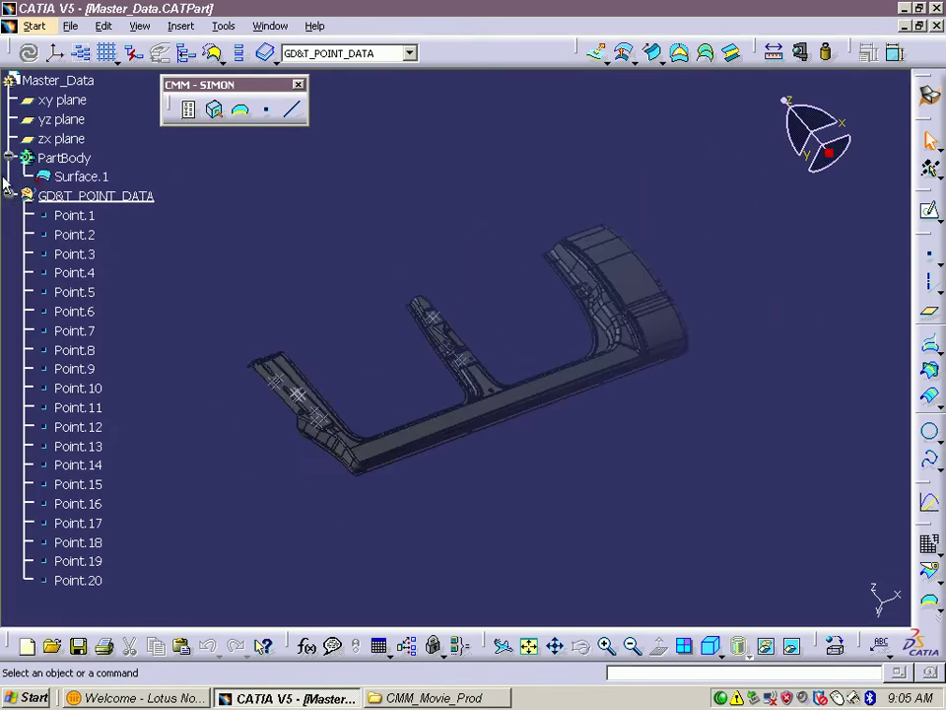
right_click(96, 179)
click(159, 359)
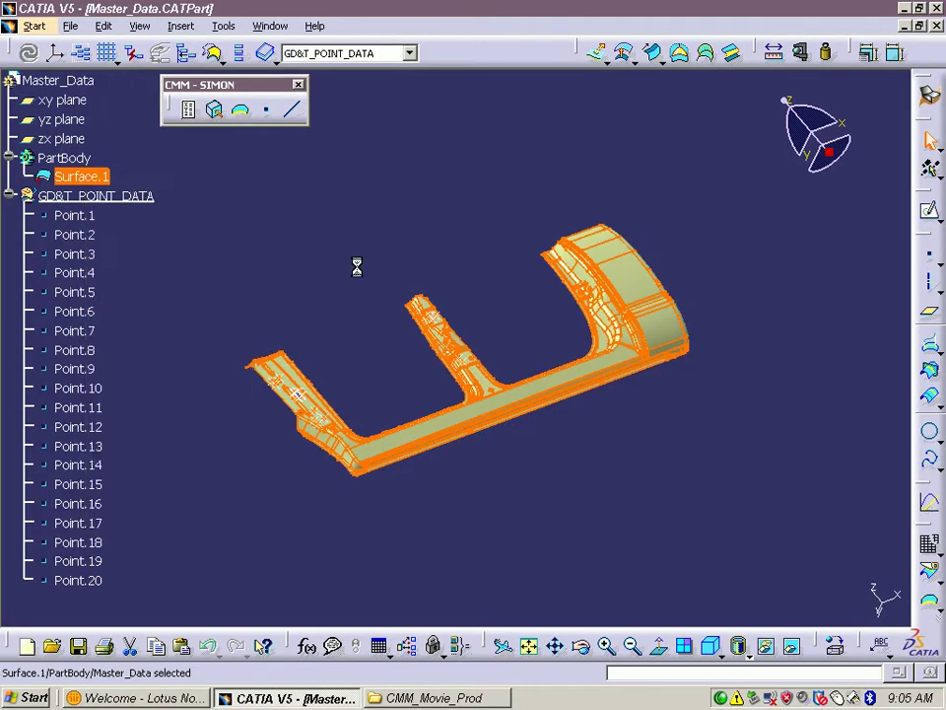
- Paste the copied surface into the Part_Geom set of CMM-simon.CATPart
click(269, 26)
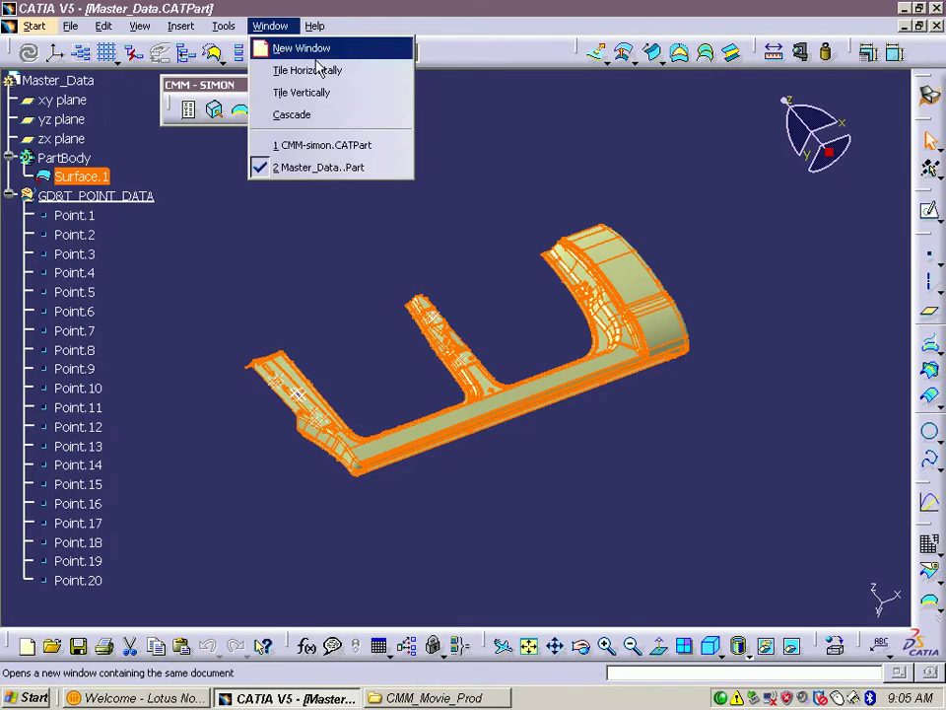
click(314, 145)
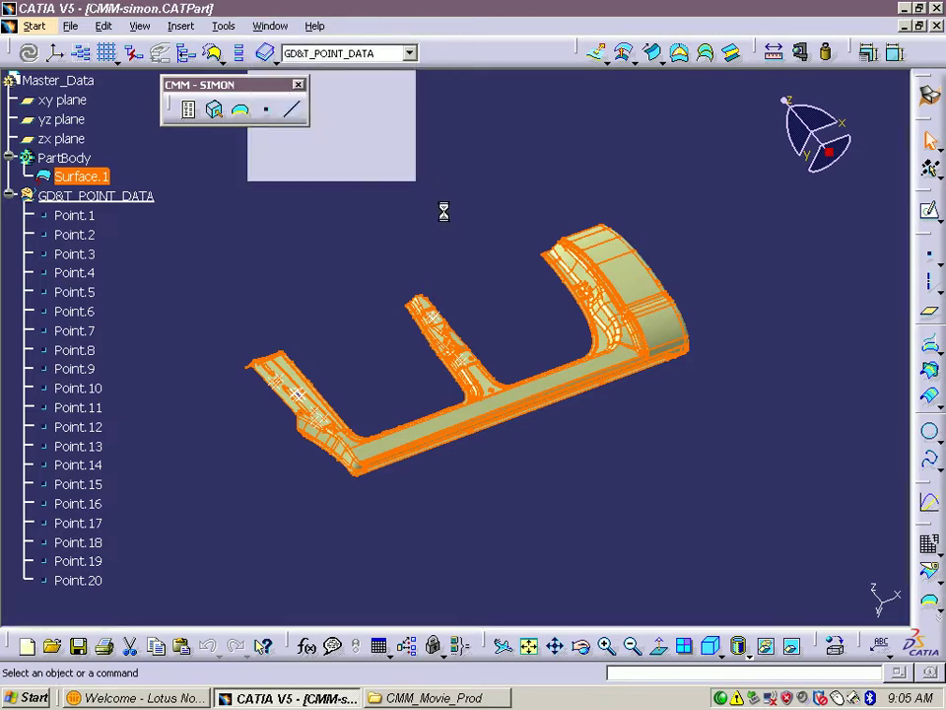
click(71, 211)
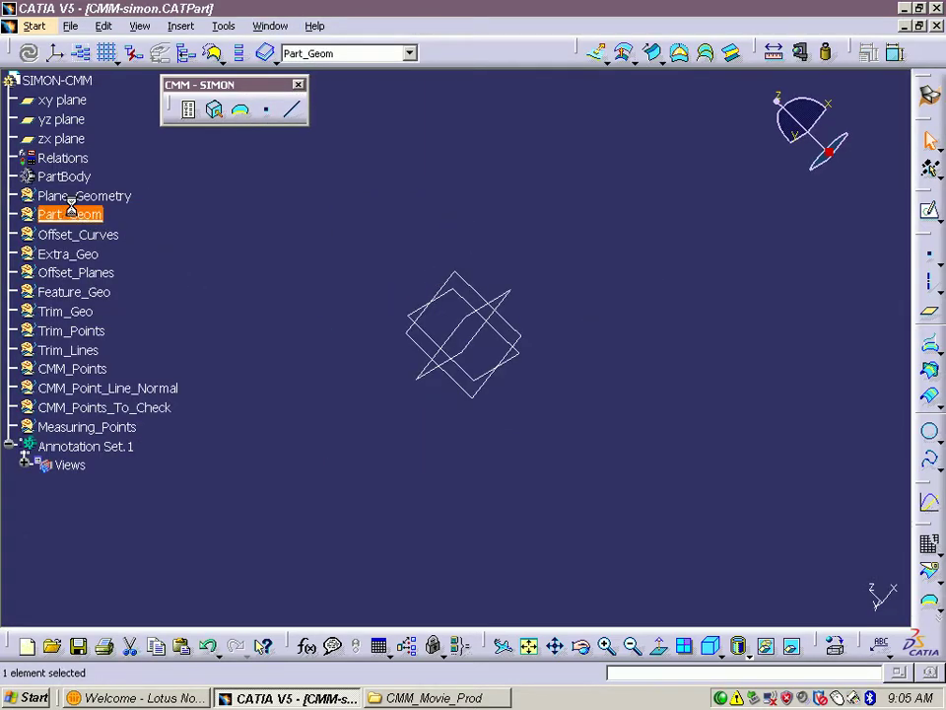
right_click(71, 207)
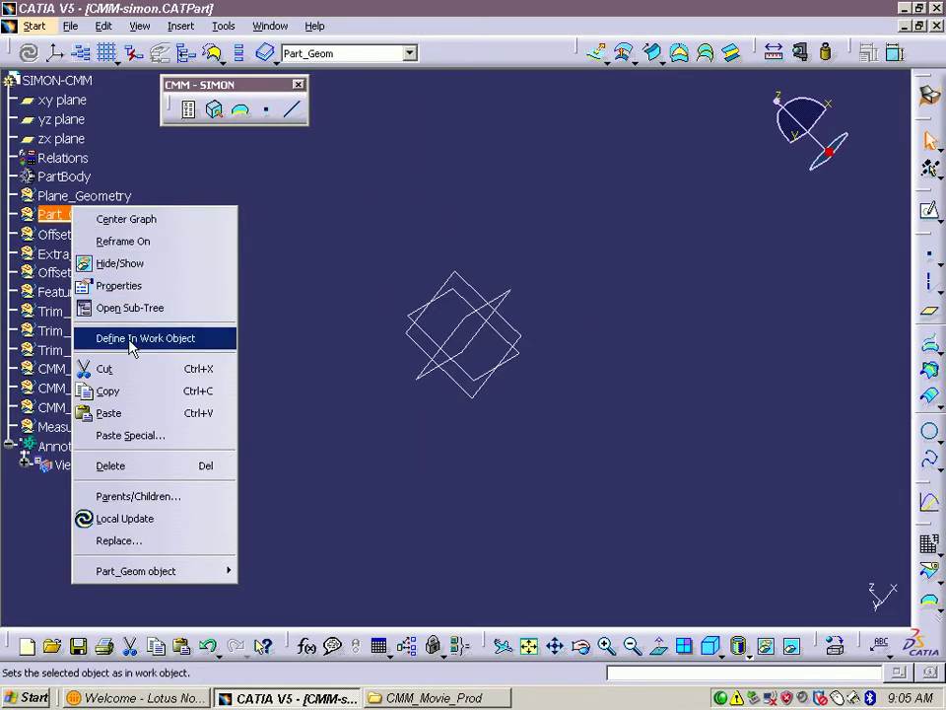
click(122, 413)
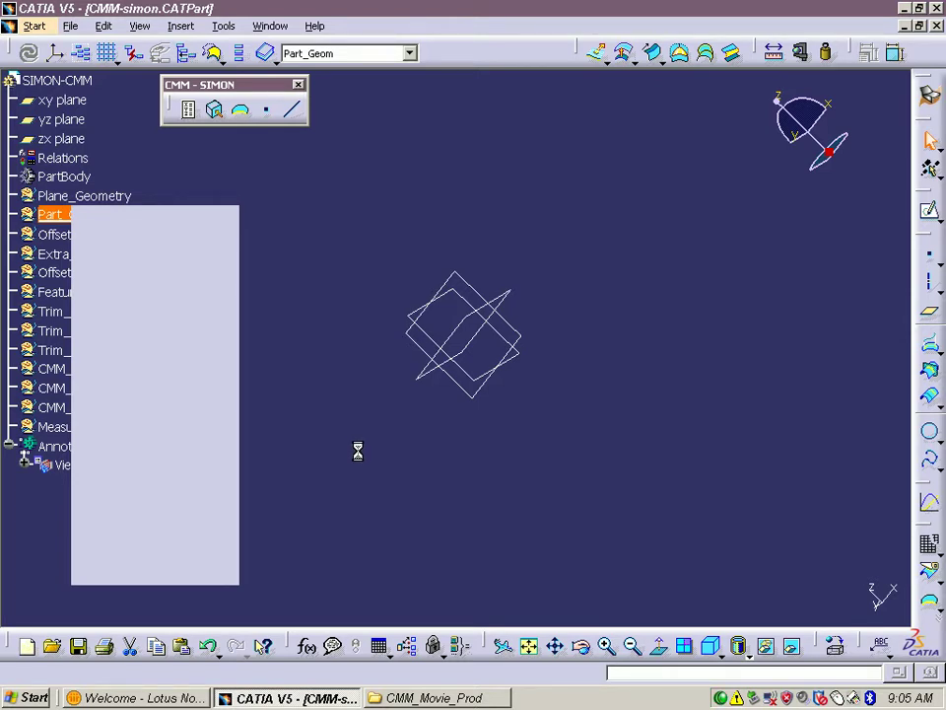
- Zoom, centre and orbit the view to frame the pasted Surface.1
middle_drag(398, 430, 617, 408)
click(546, 503)
middle_drag(545, 503, 633, 470)
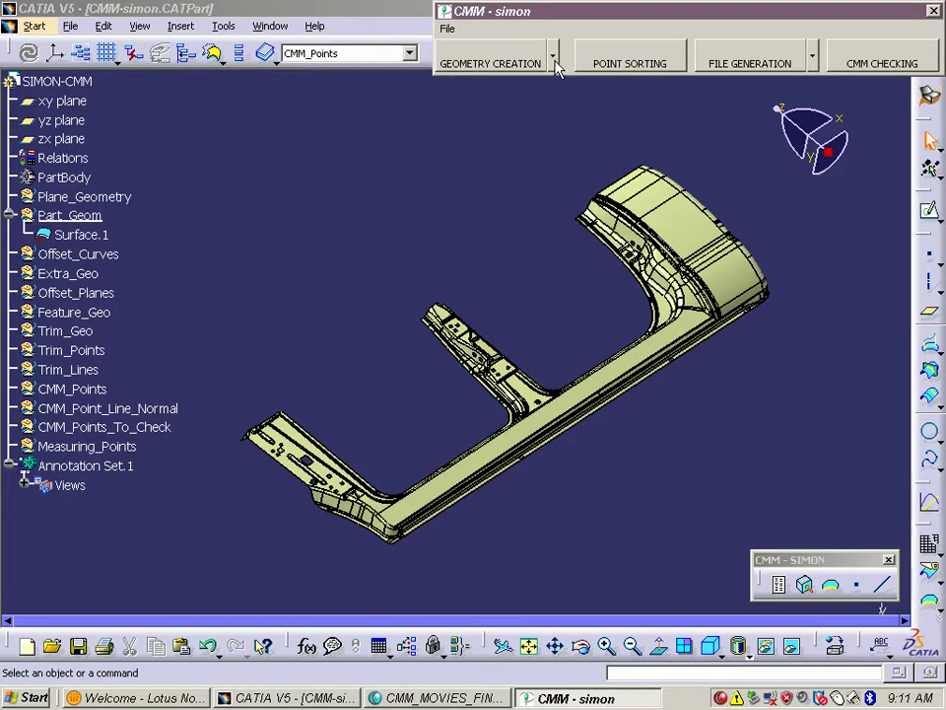
- Create surface points on Surface.1 at 100 x 100 grid spacing with ZX orientation
click(552, 59)
click(545, 83)
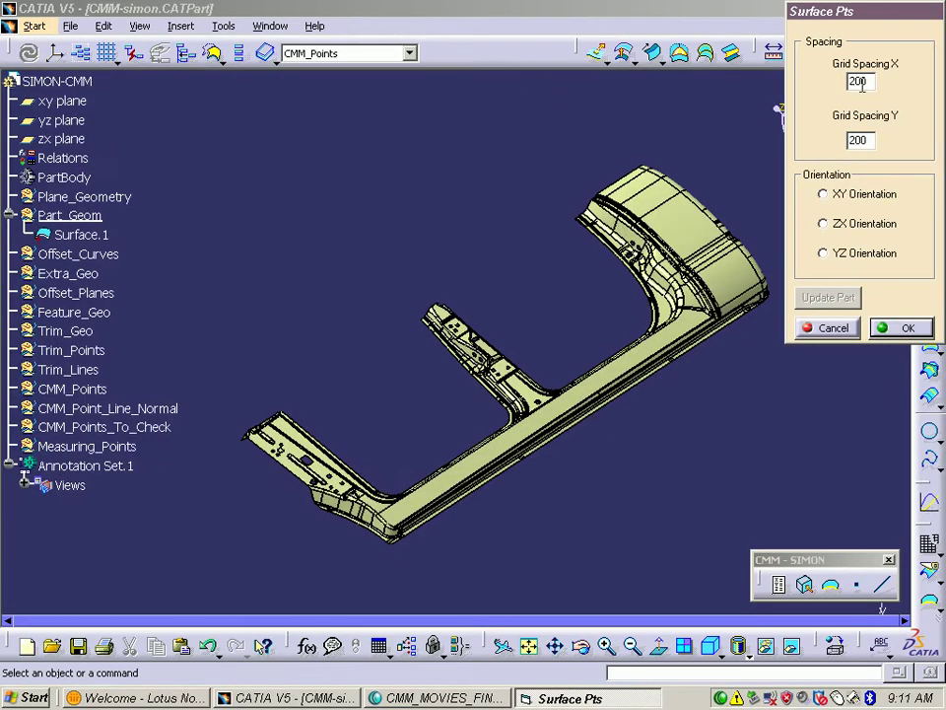
double_click(859, 81)
text(100)
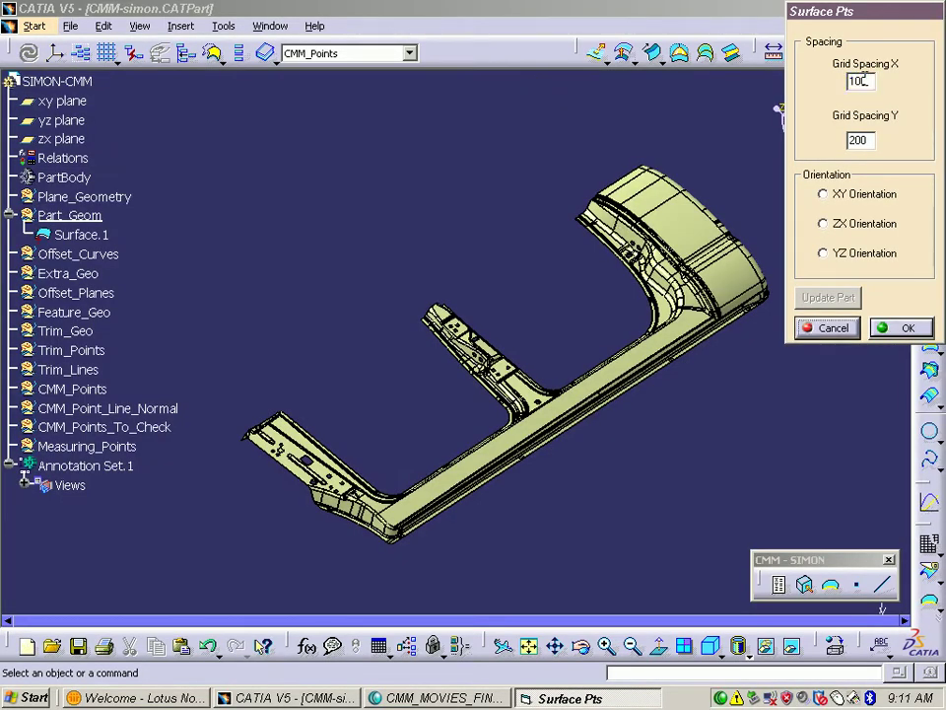
double_click(866, 140)
text(100)
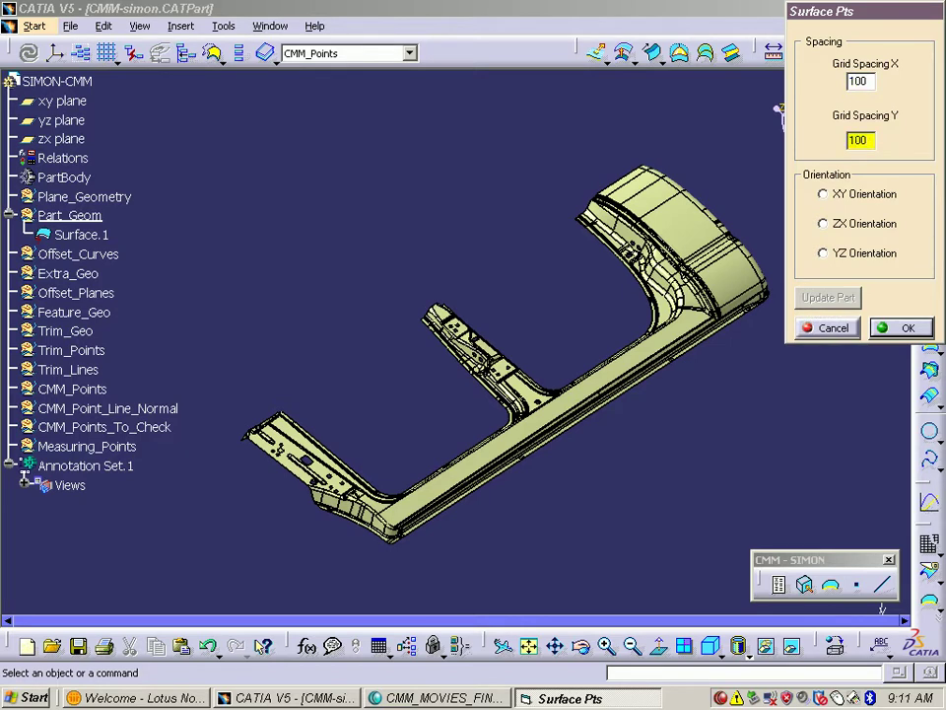
click(824, 223)
click(902, 328)
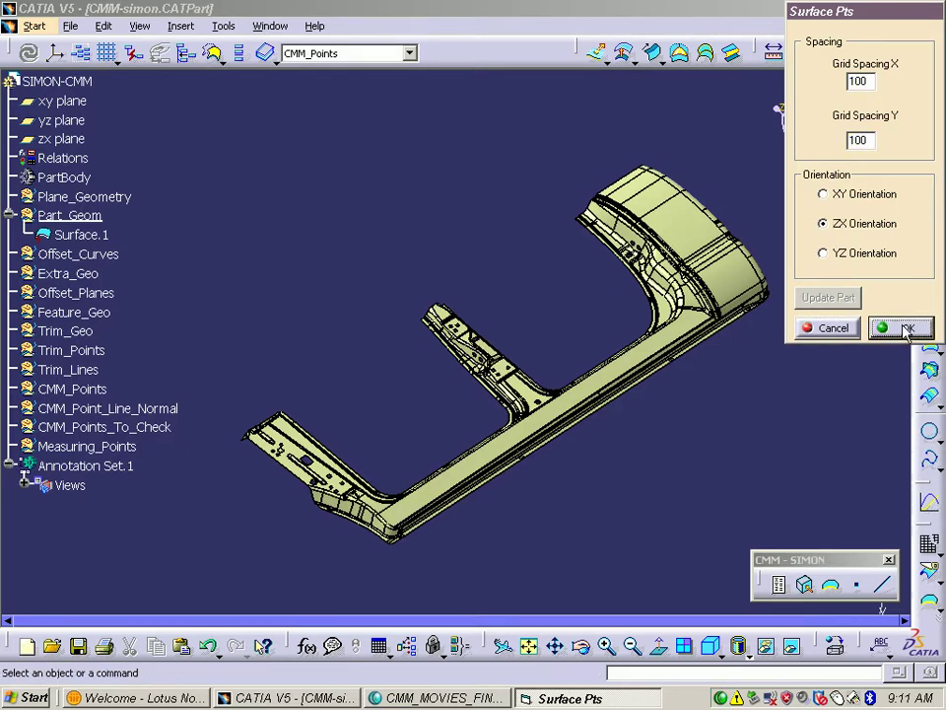
click(680, 229)
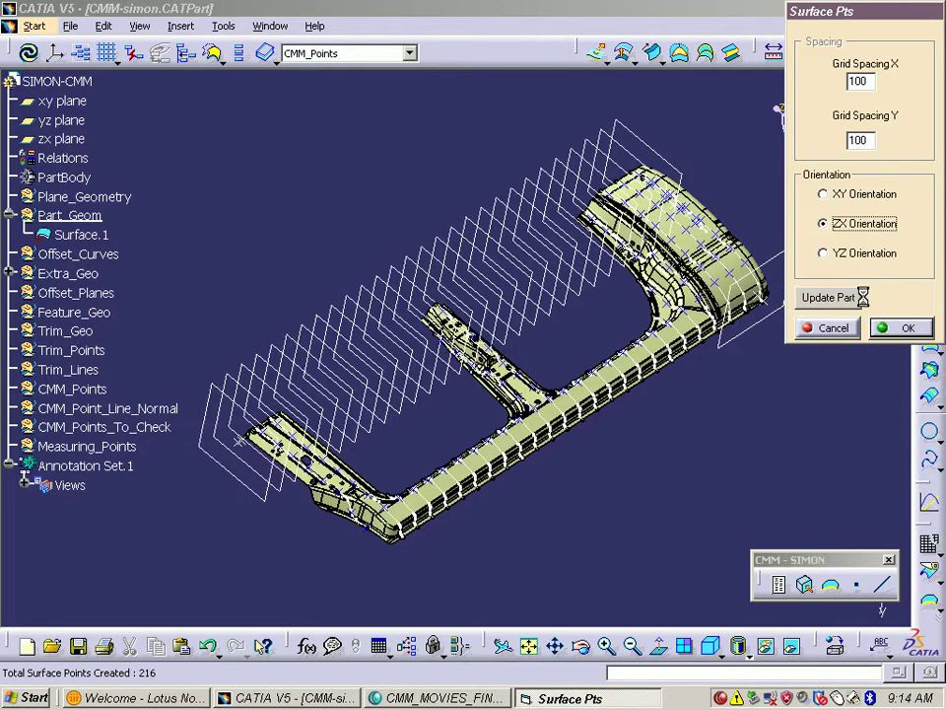
- Update the part to drop the construction planes and close the Surface Pts settings
click(843, 300)
drag(8, 91, 3, 510)
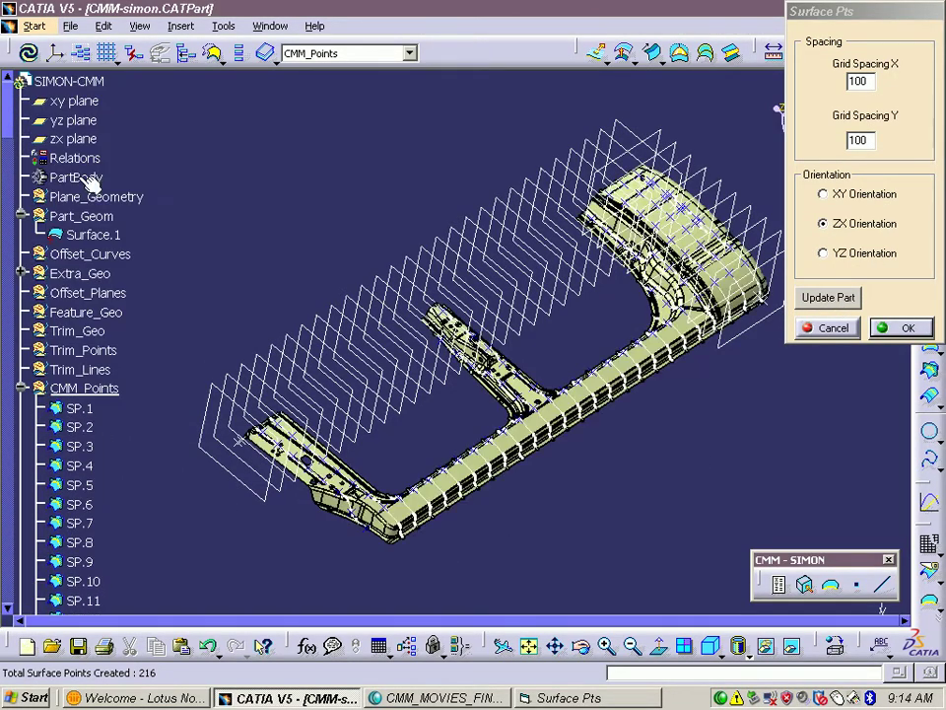
click(823, 303)
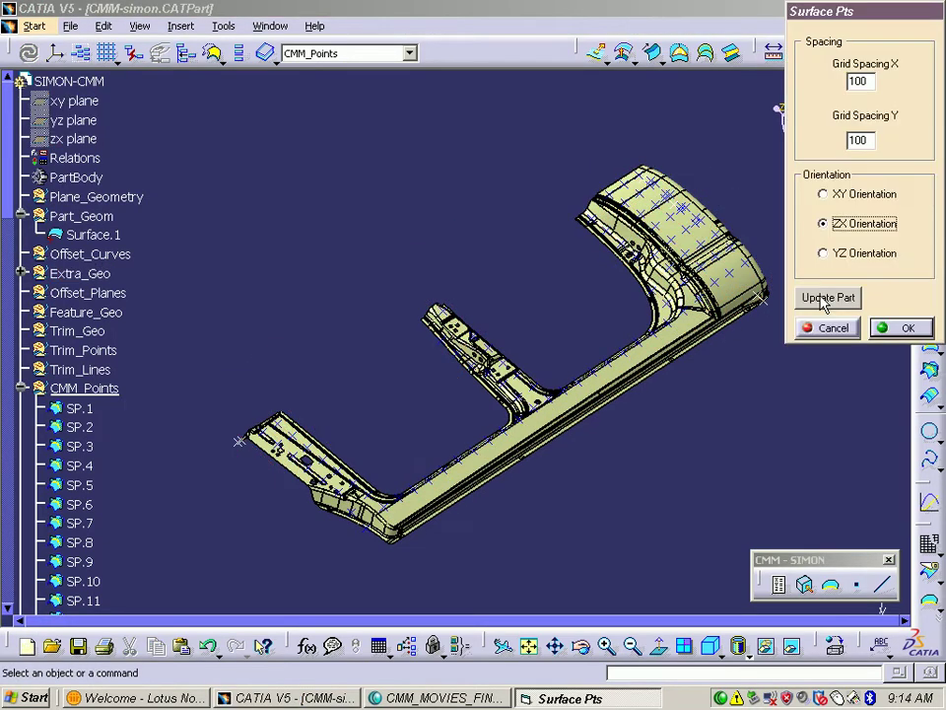
click(840, 329)
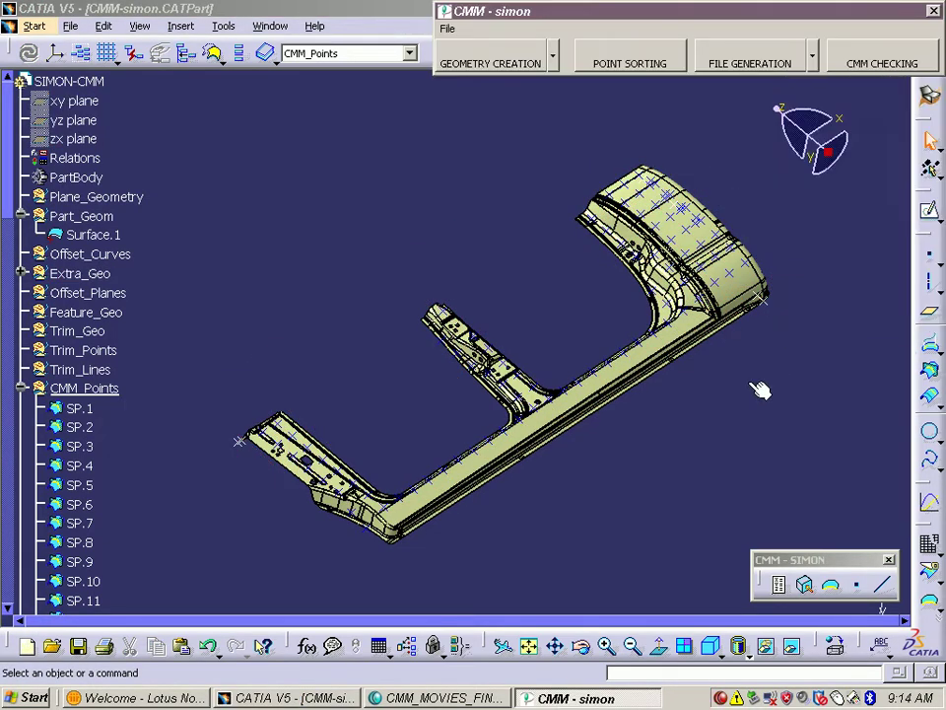
middle_drag(765, 383, 499, 337)
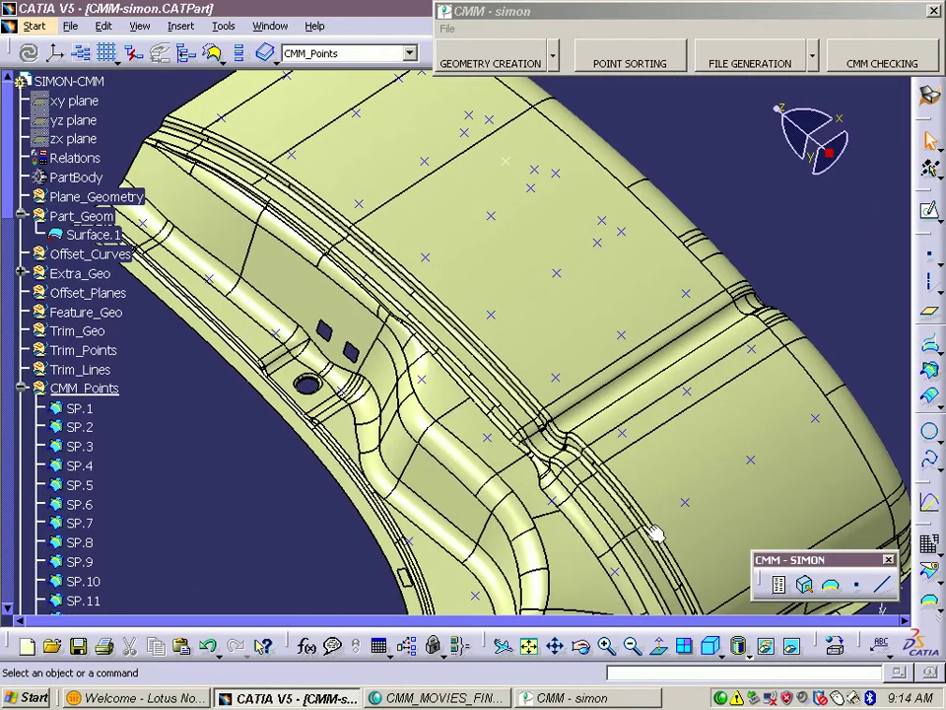
drag(834, 10, 830, 92)
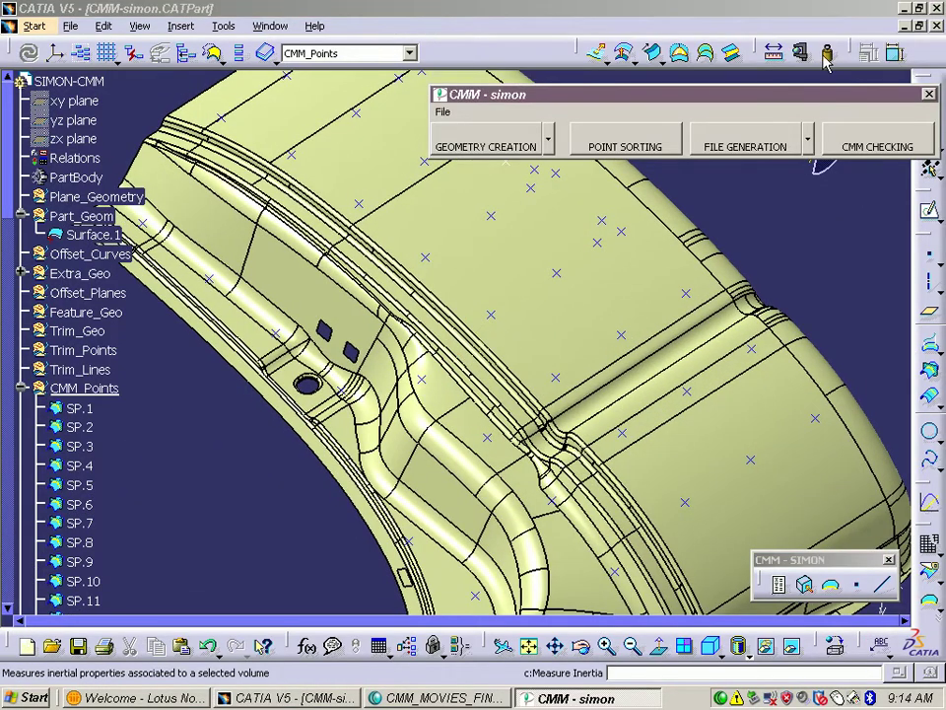
click(804, 55)
click(749, 426)
click(737, 452)
click(558, 272)
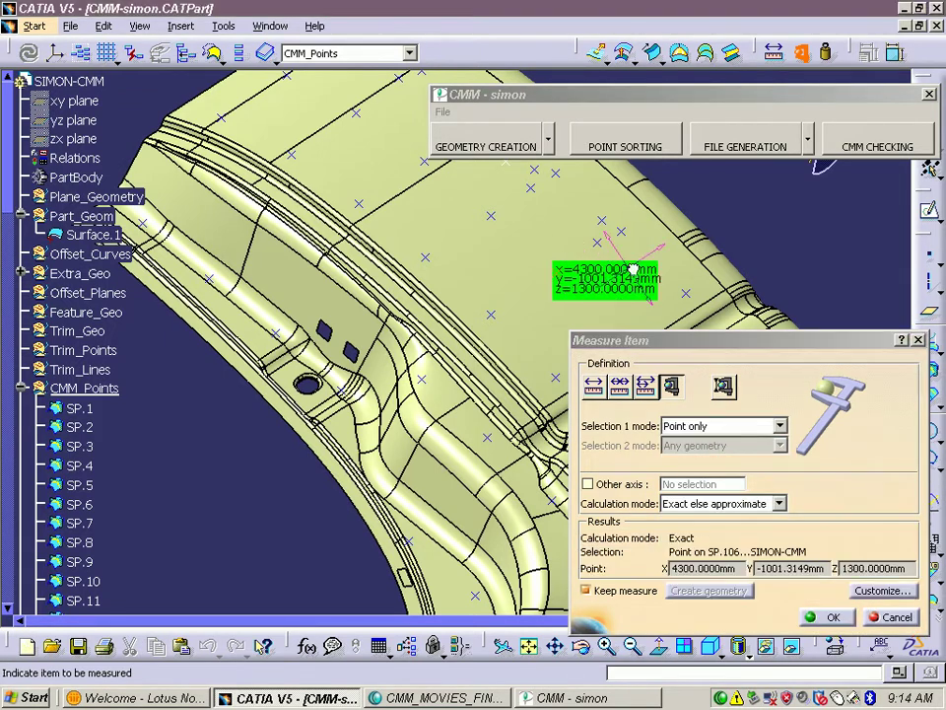
click(491, 315)
drag(469, 254, 483, 226)
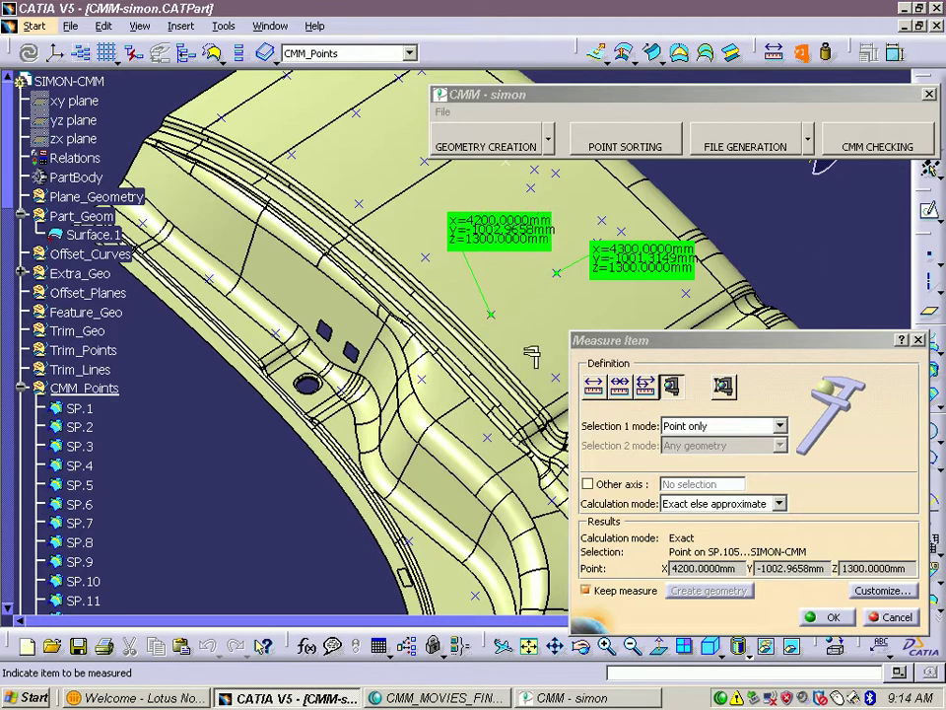
click(567, 382)
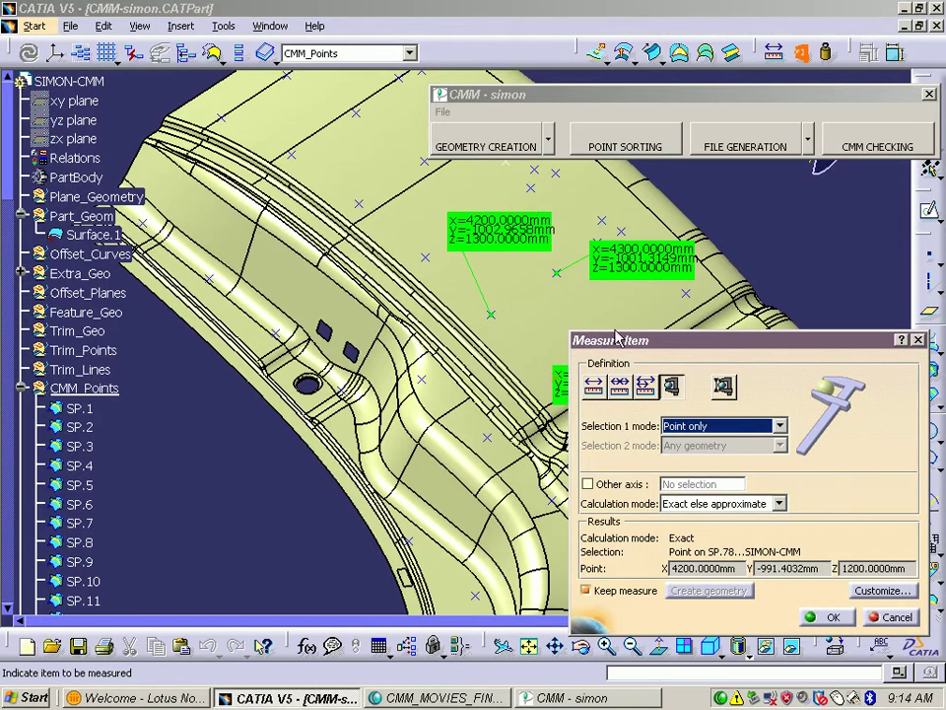
drag(580, 394, 621, 323)
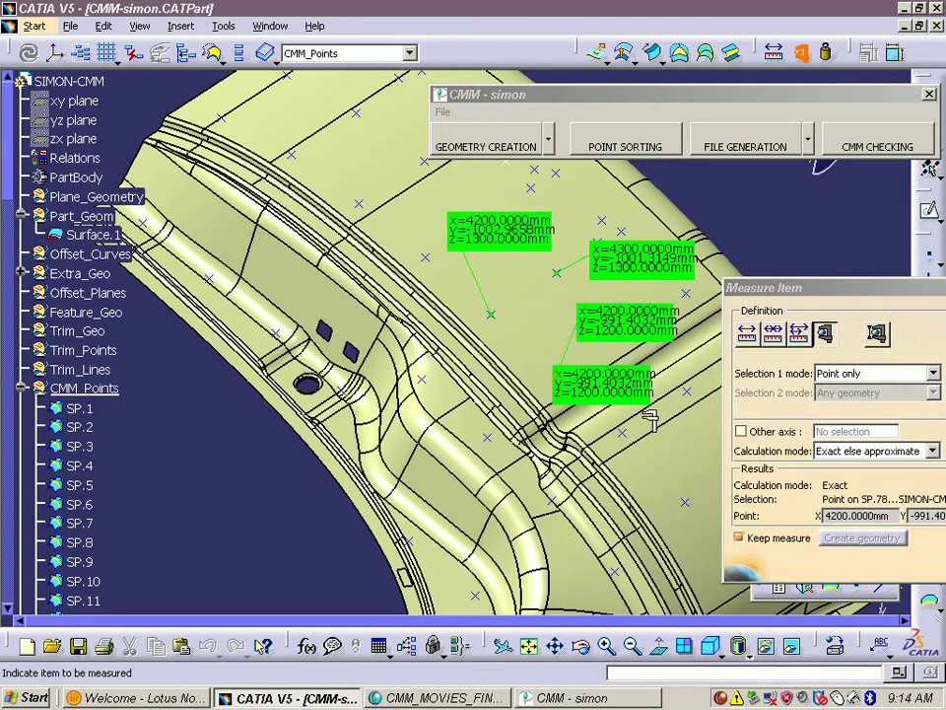
drag(838, 287, 560, 363)
click(708, 583)
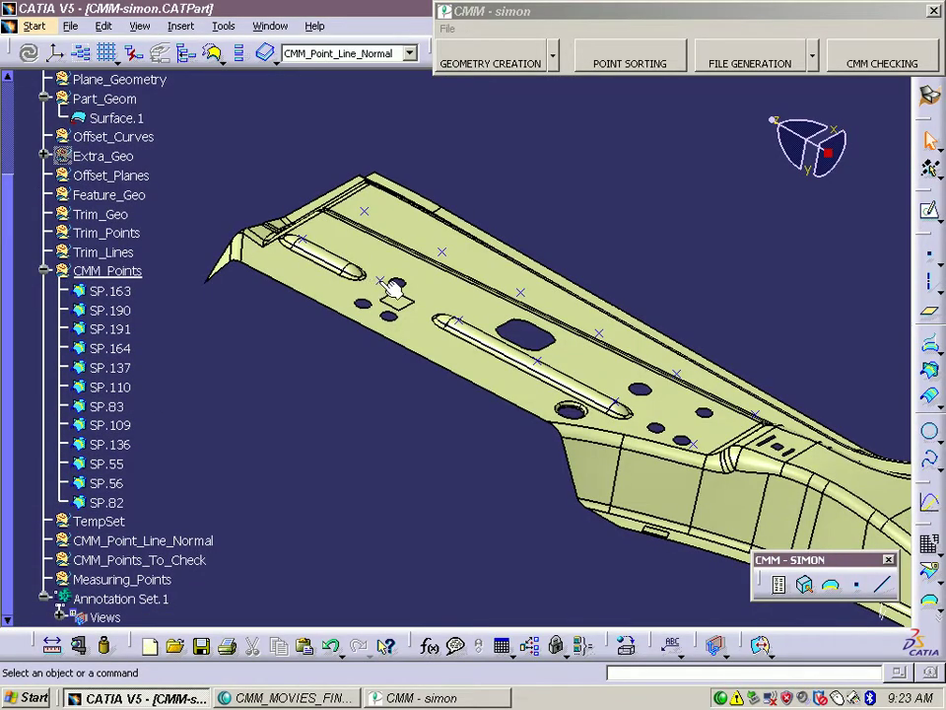
- Create 10-long minus-direction normal lines on Surface.1 at every CMM_Points point
click(381, 280)
click(553, 56)
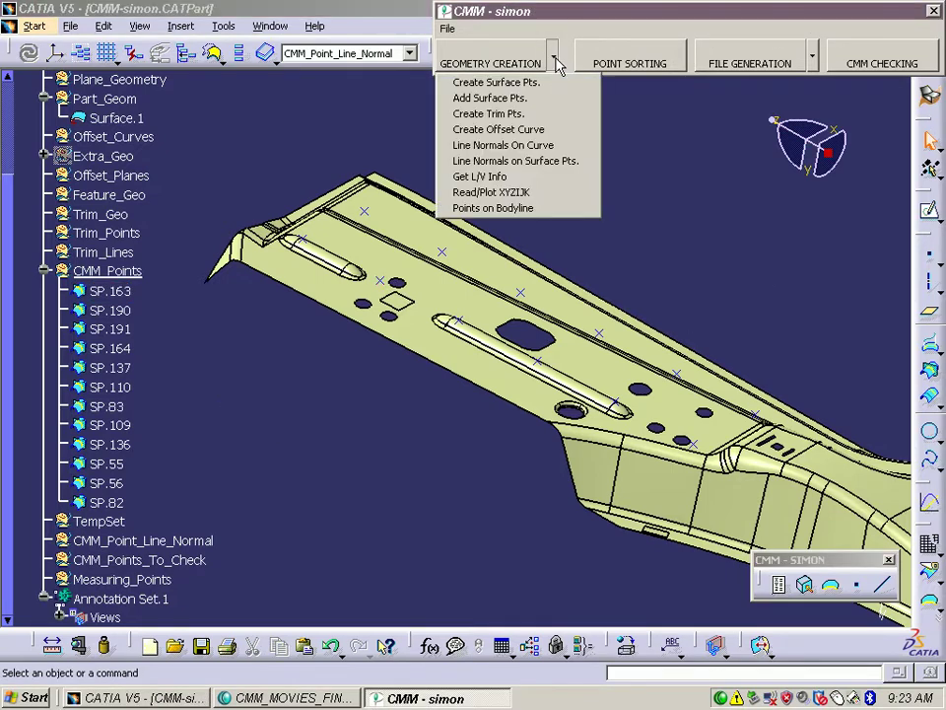
click(545, 160)
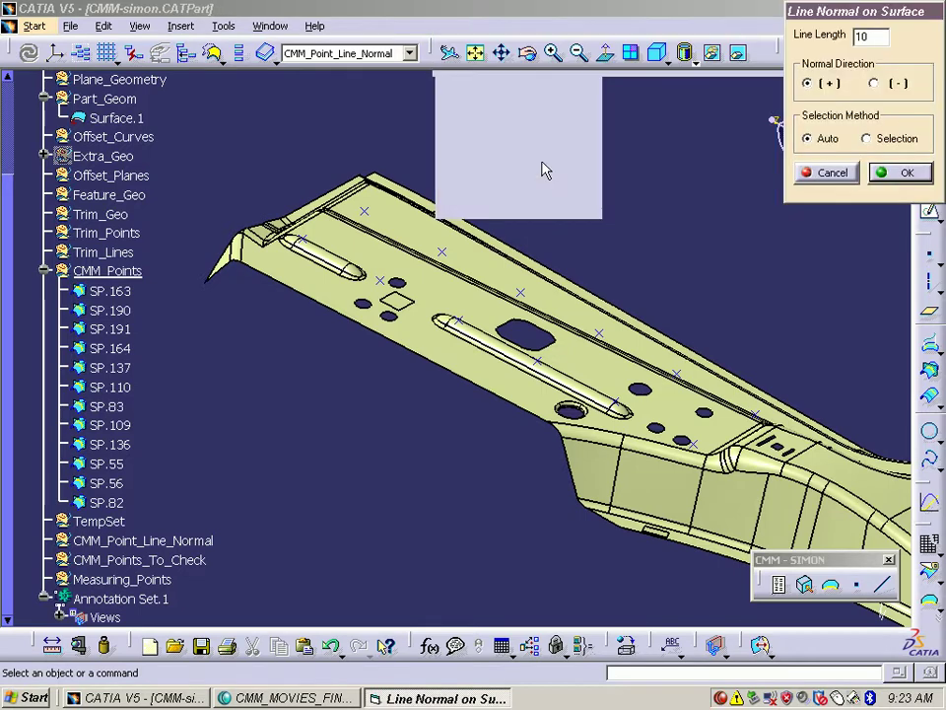
click(874, 82)
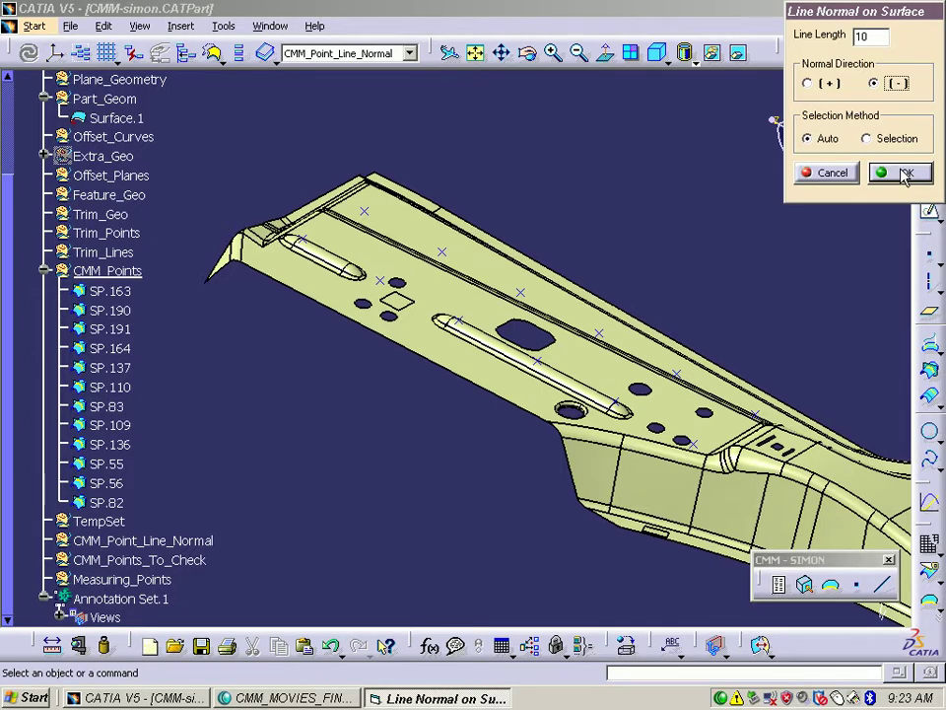
click(905, 174)
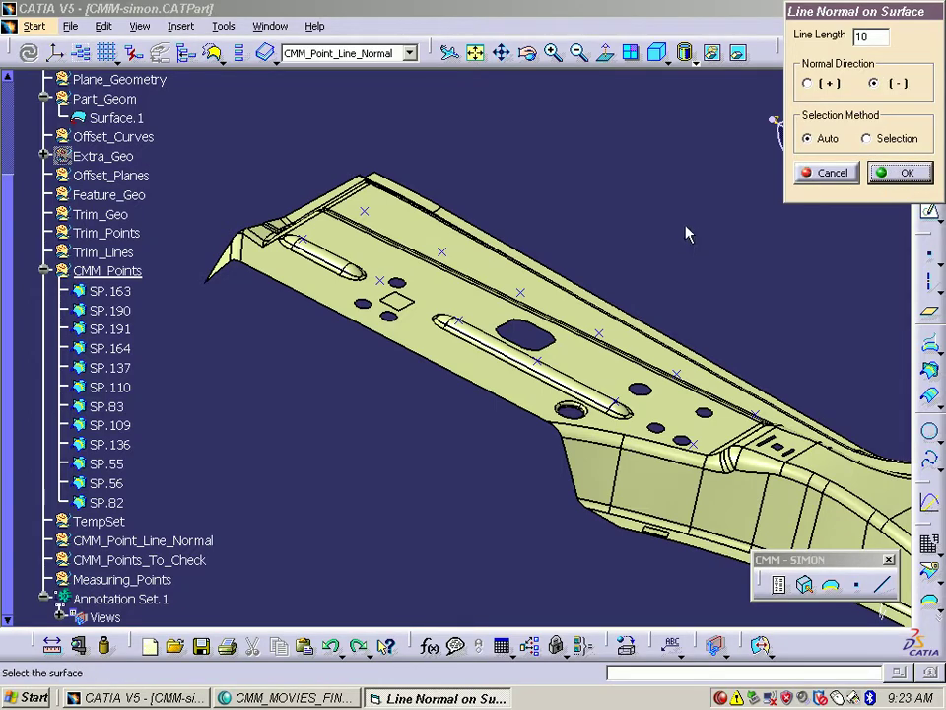
click(627, 291)
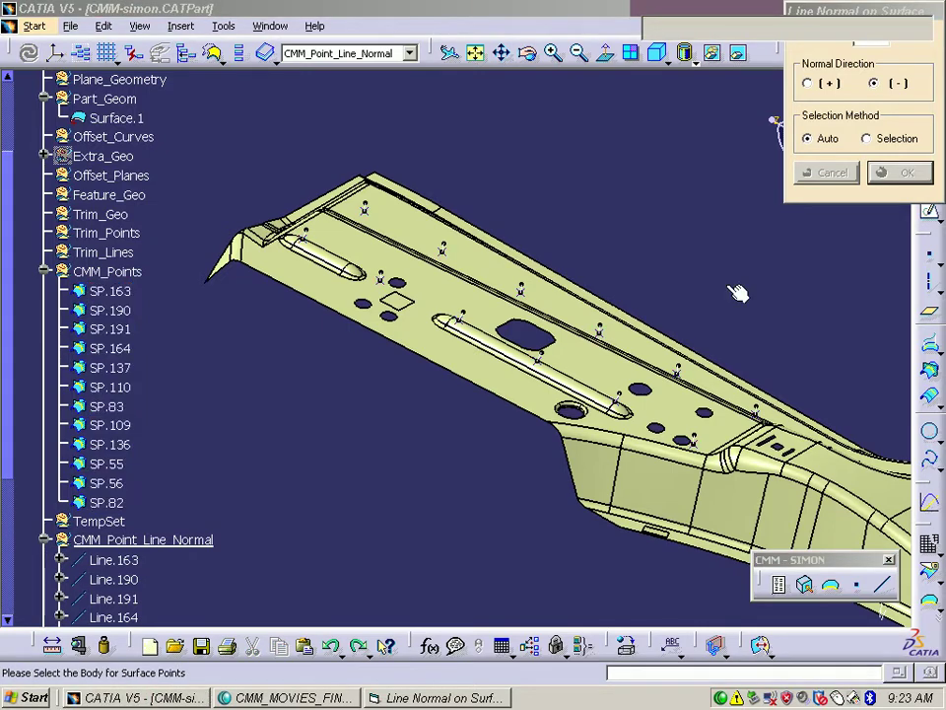
click(108, 271)
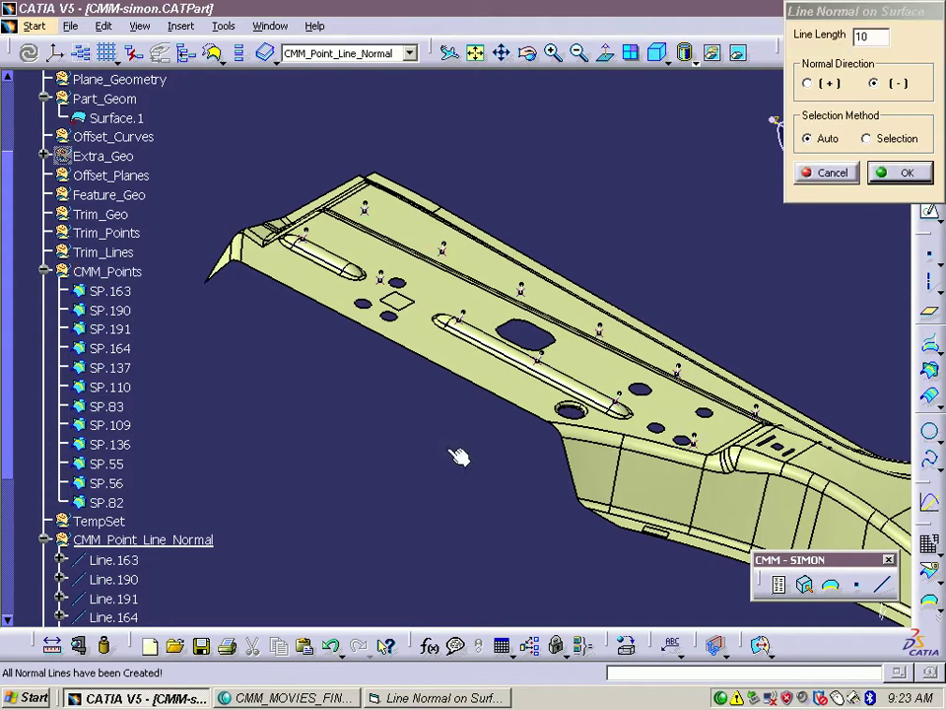
- Set up Points on Bodyline with negative line normals and feature name CMM_out
click(830, 175)
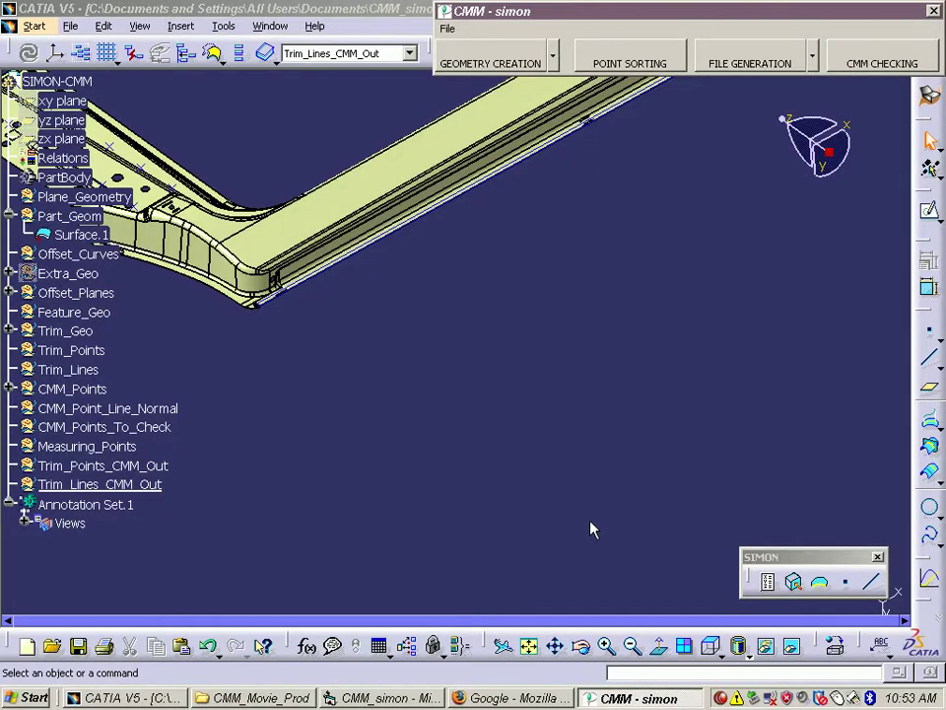
click(553, 57)
click(530, 208)
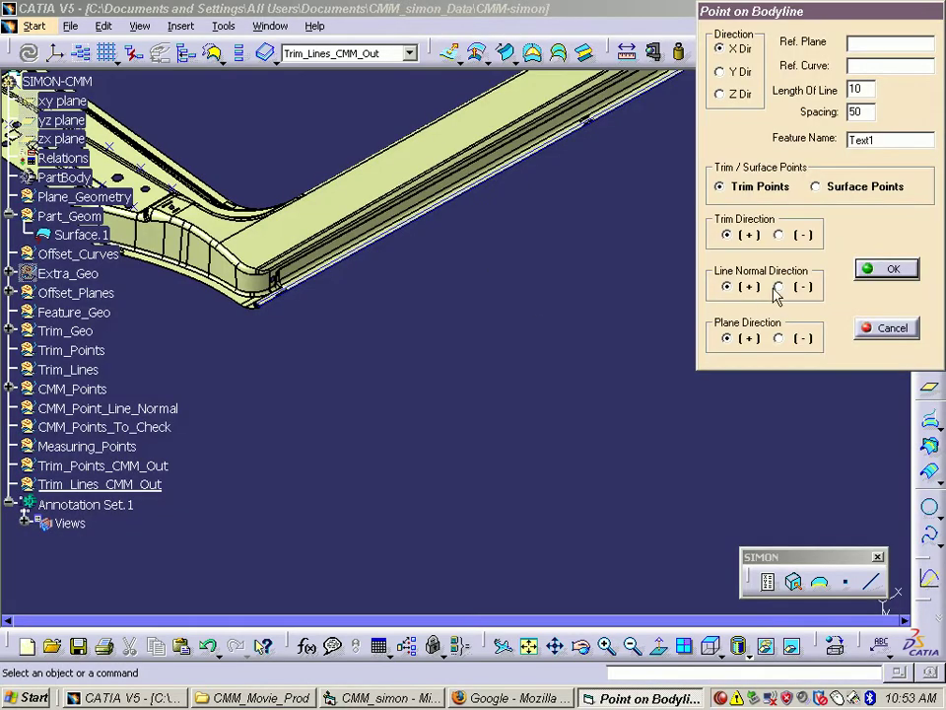
click(779, 286)
drag(895, 141, 804, 152)
key(Delete)
text(CMM_out)
click(887, 268)
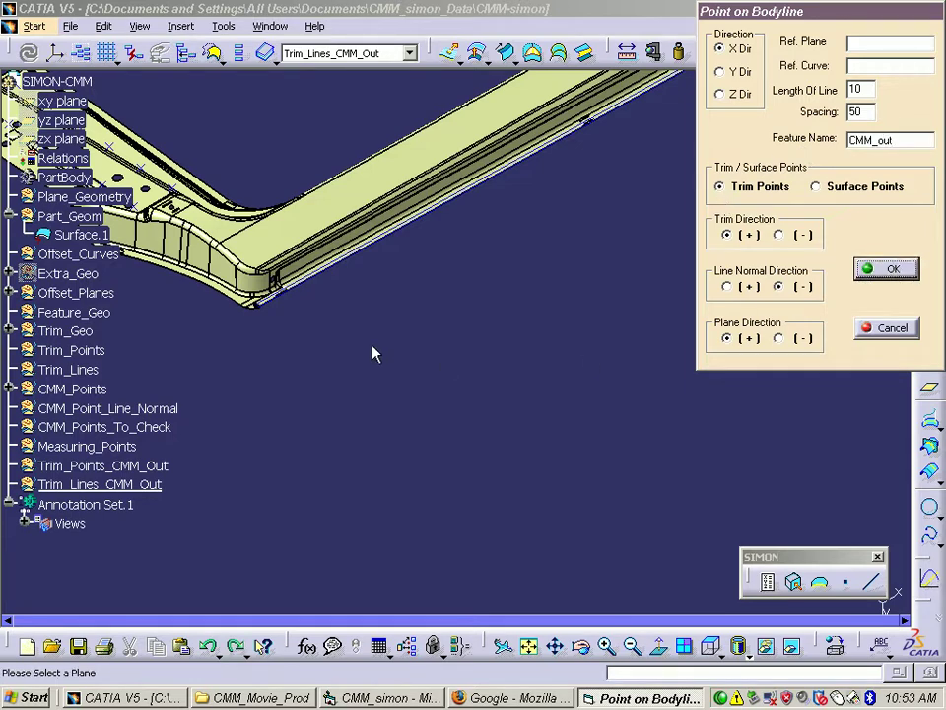
- Generate the trim points along Boundary.1 using the yz plane as reference
click(61, 120)
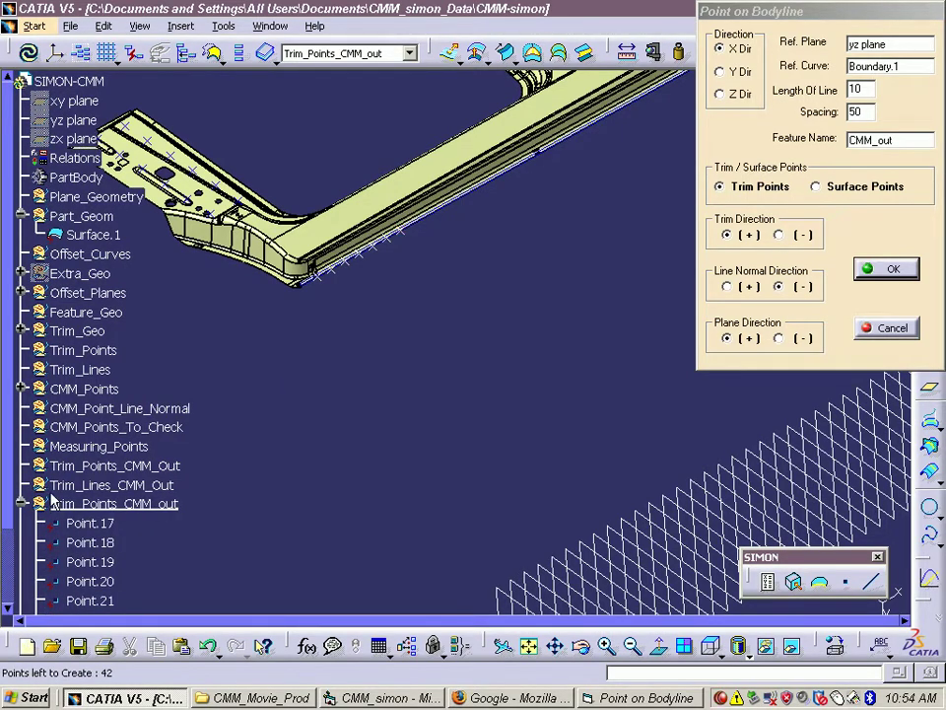
middle_drag(386, 432, 509, 394)
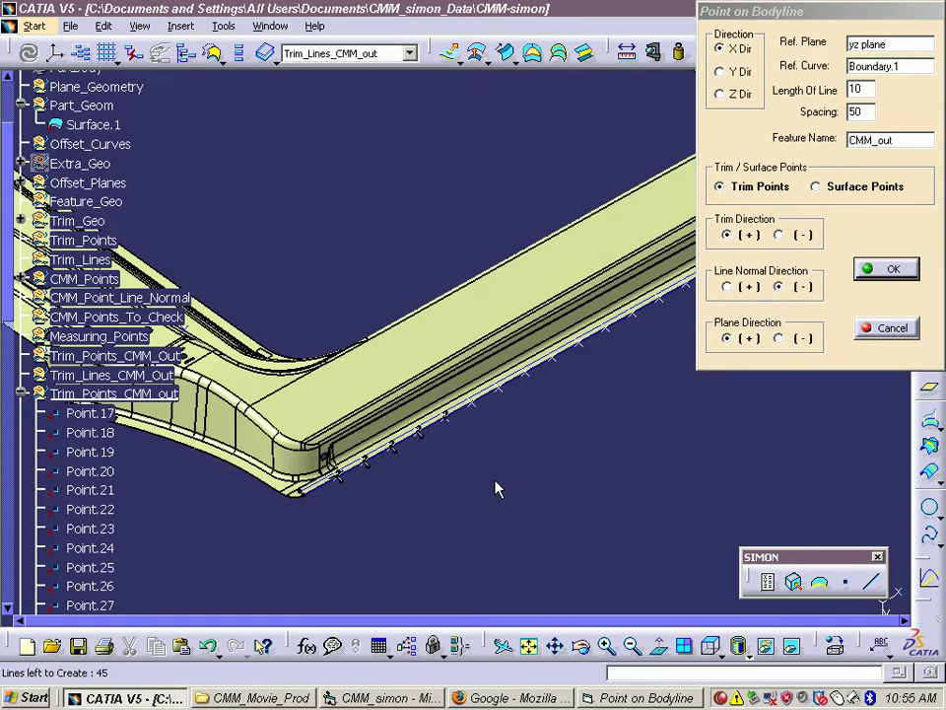
middle_drag(512, 490, 608, 430)
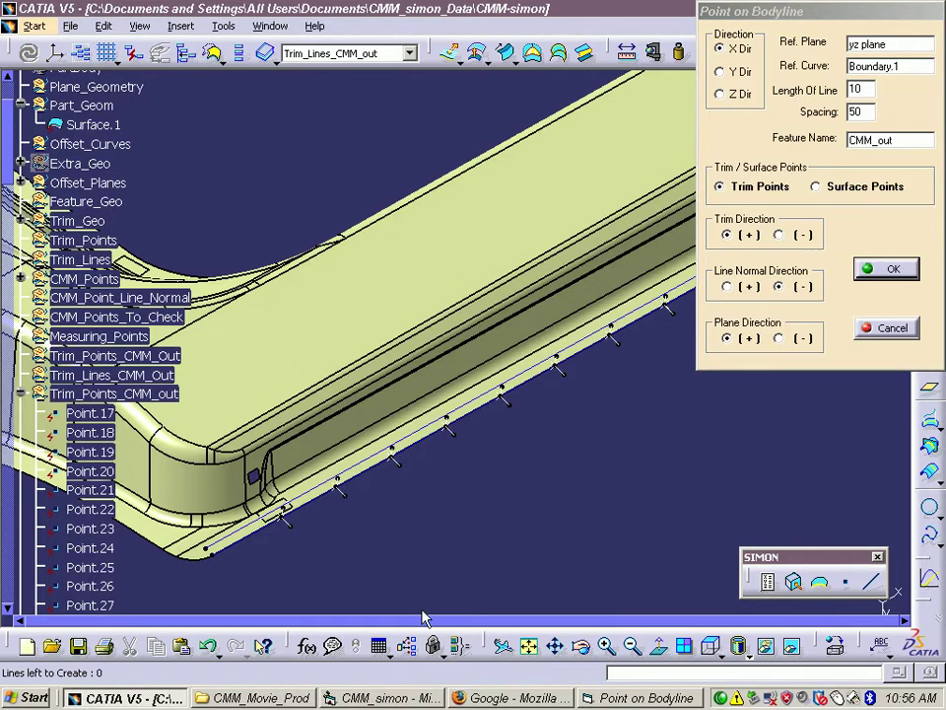
middle_drag(631, 522, 606, 463)
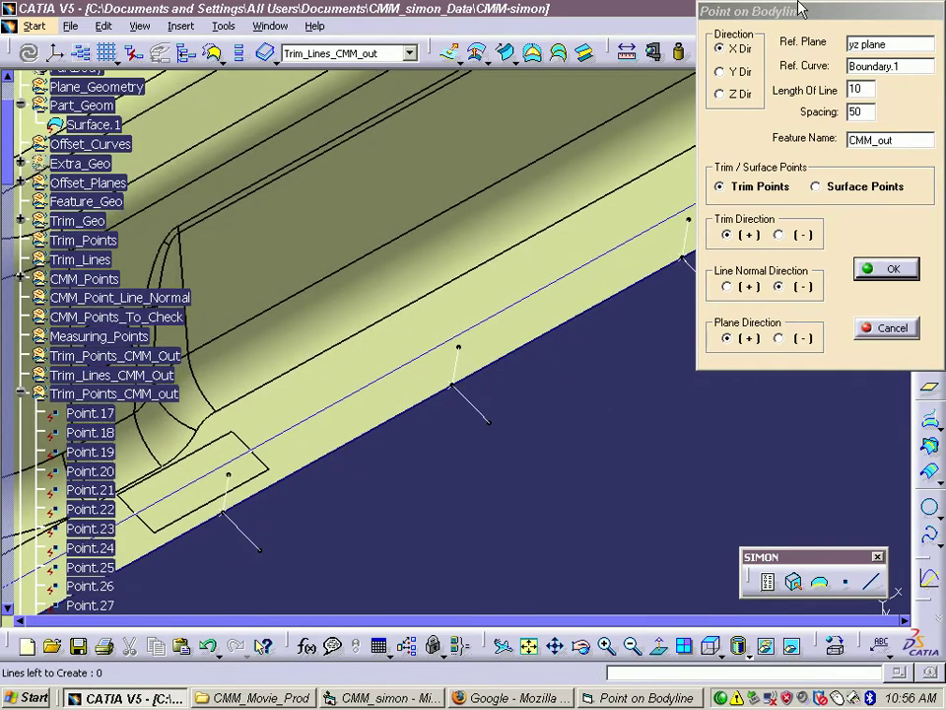
- Measure Point.18 (X 2050) and Point.17 (X 2000) to confirm 50 mm spacing
click(652, 52)
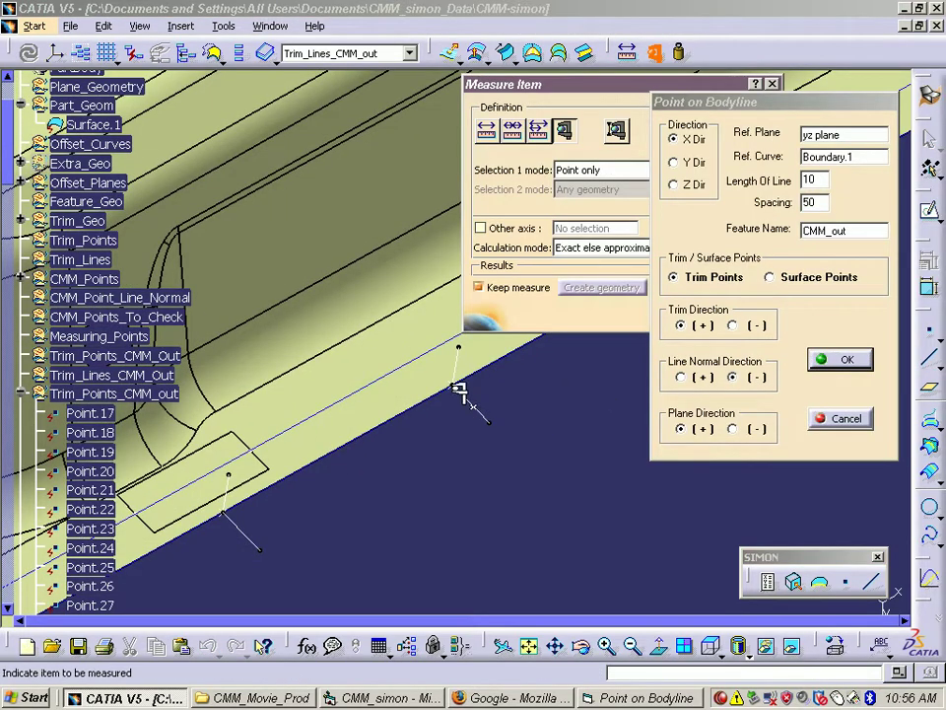
click(451, 383)
drag(498, 393, 540, 522)
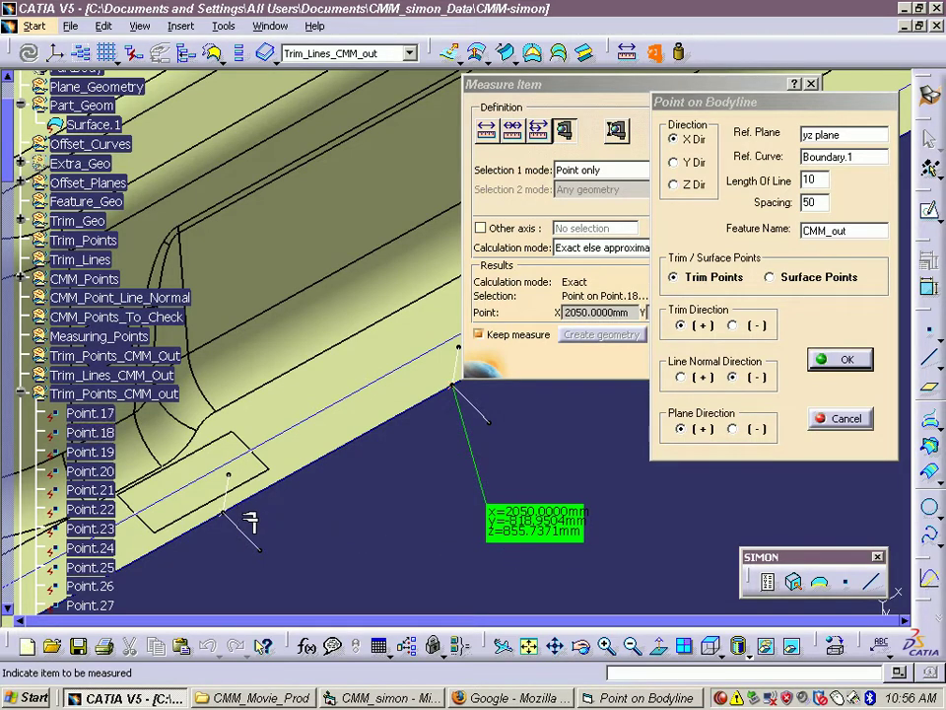
click(226, 511)
drag(409, 562, 468, 592)
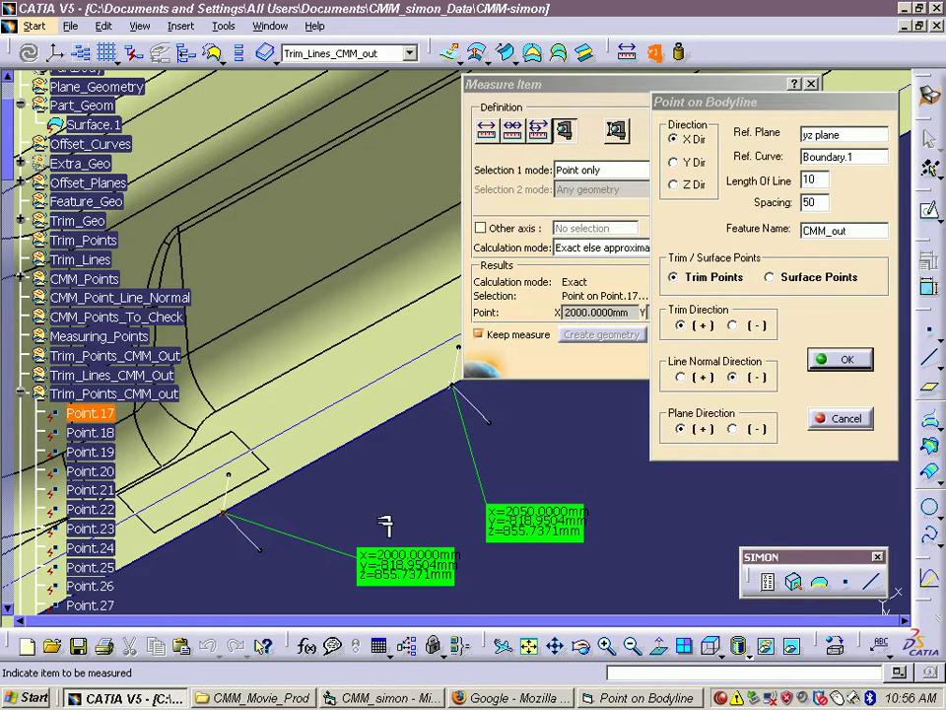
click(839, 420)
click(785, 362)
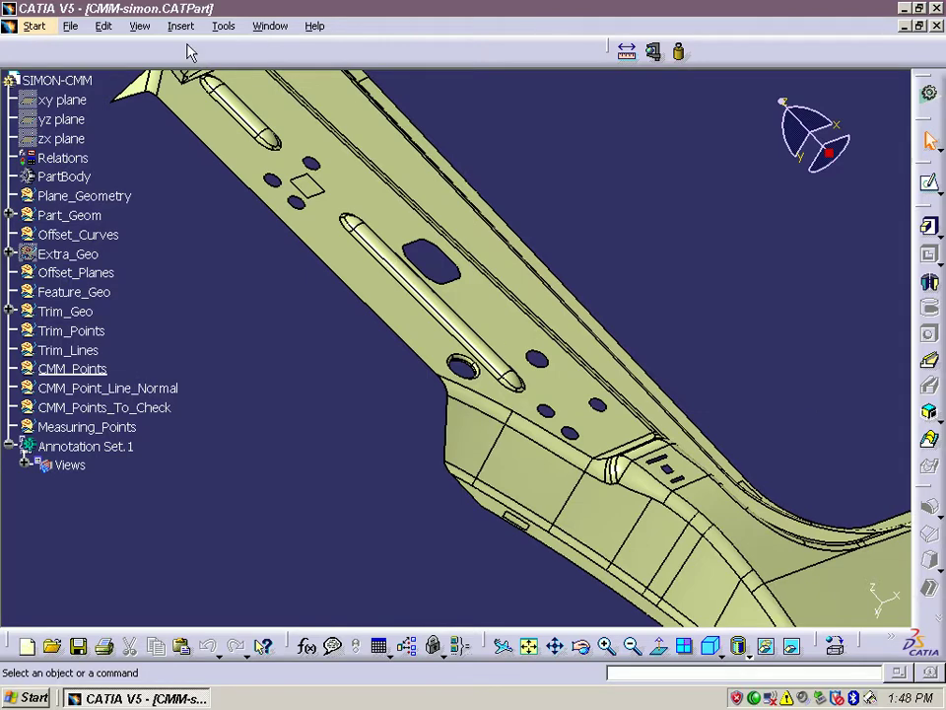
- Open Panel_04_1_07.CATPart
click(70, 26)
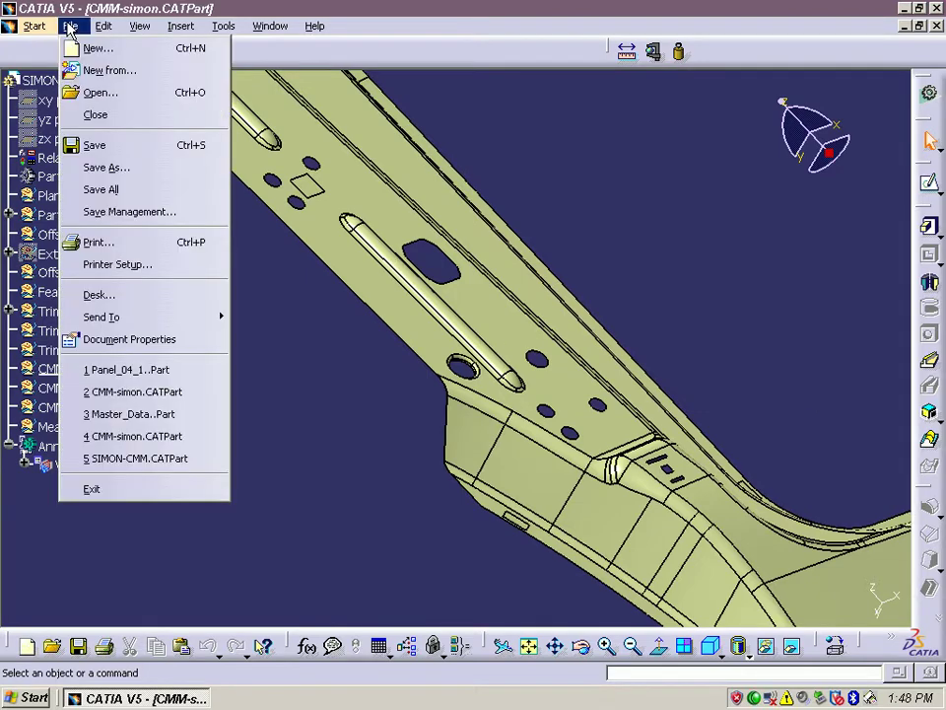
click(95, 92)
click(355, 209)
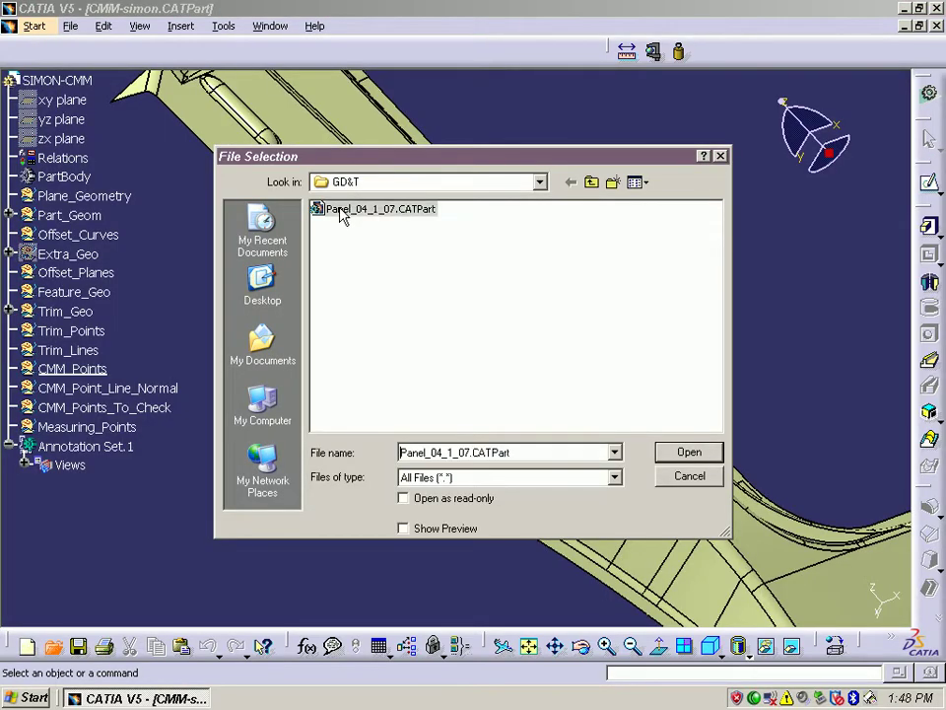
click(674, 449)
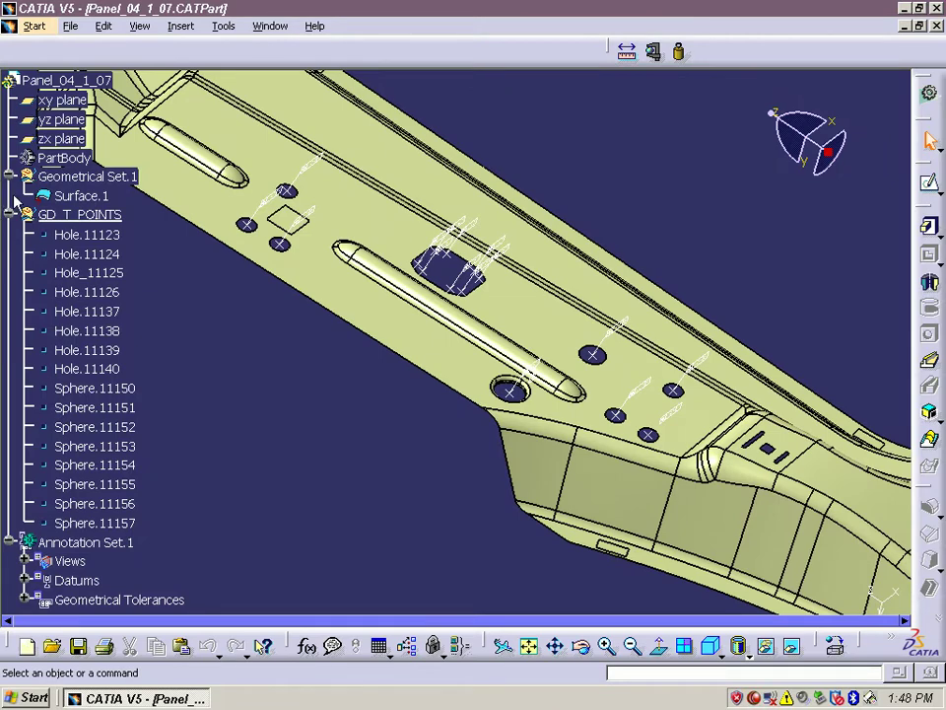
- Update the part and reposition the specification tree
click(103, 25)
click(120, 99)
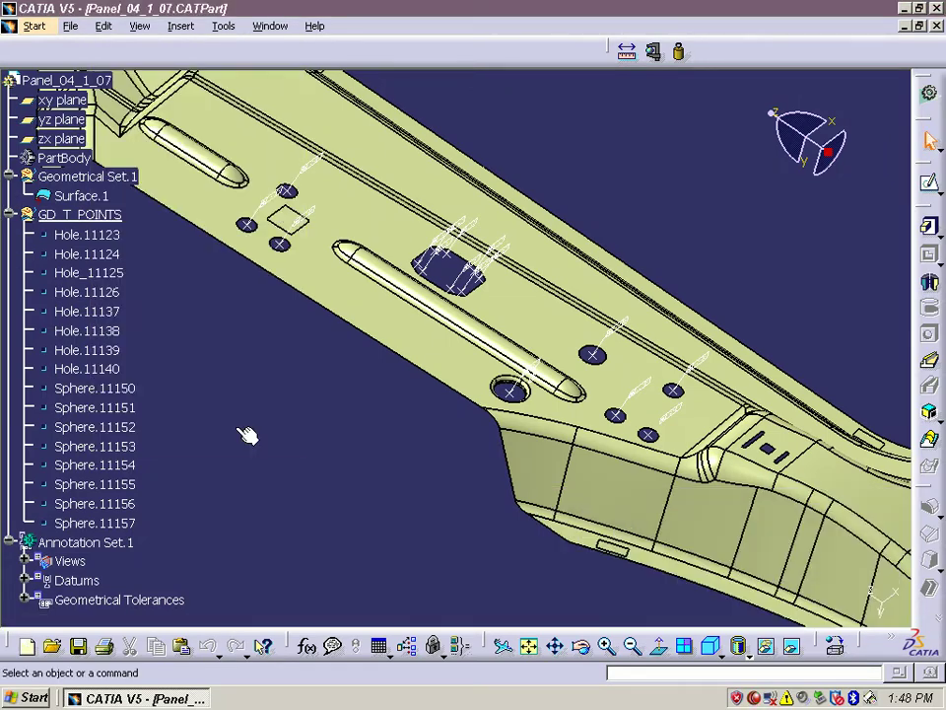
click(15, 292)
mouse_move(16, 292)
middle_down()
mouse_move(26, 268)
mouse_move(7, 296)
middle_up()
click(20, 325)
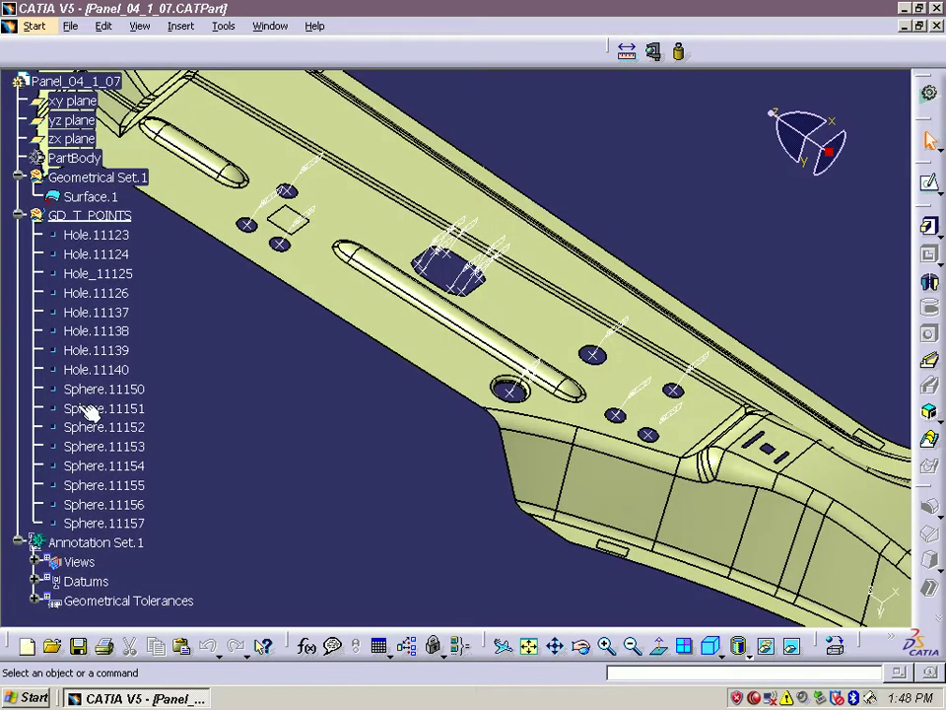
- Copy the 16 Hole and Sphere points from GD_T_POINTS
click(87, 523)
shift+click(85, 235)
right_click(85, 235)
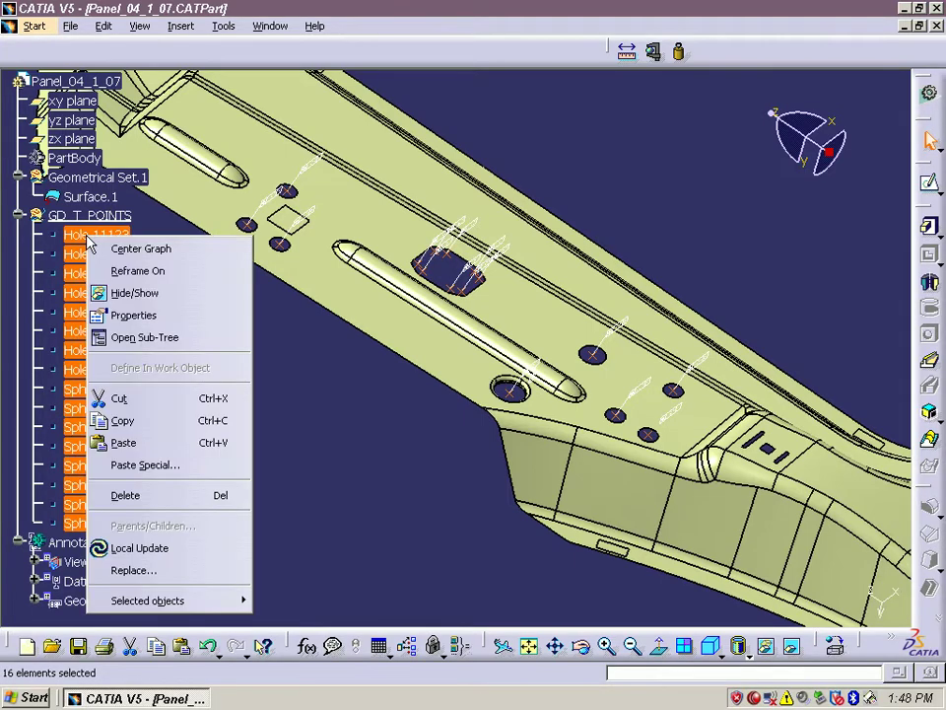
click(141, 420)
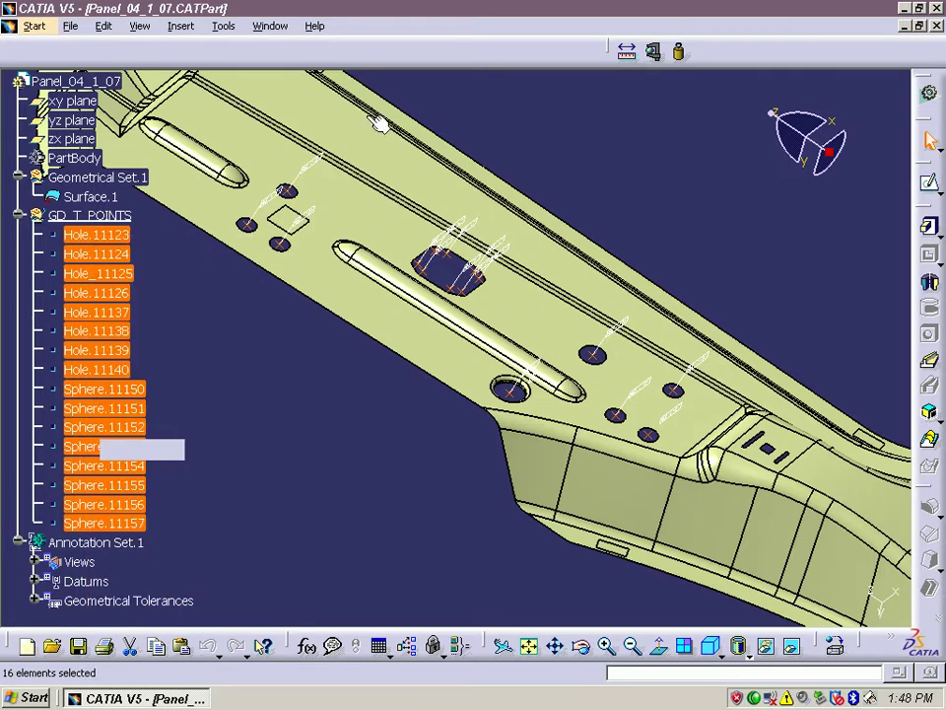
- Paste the points into CMM-simon's CMM_Points set As Result With Link
click(267, 26)
click(308, 148)
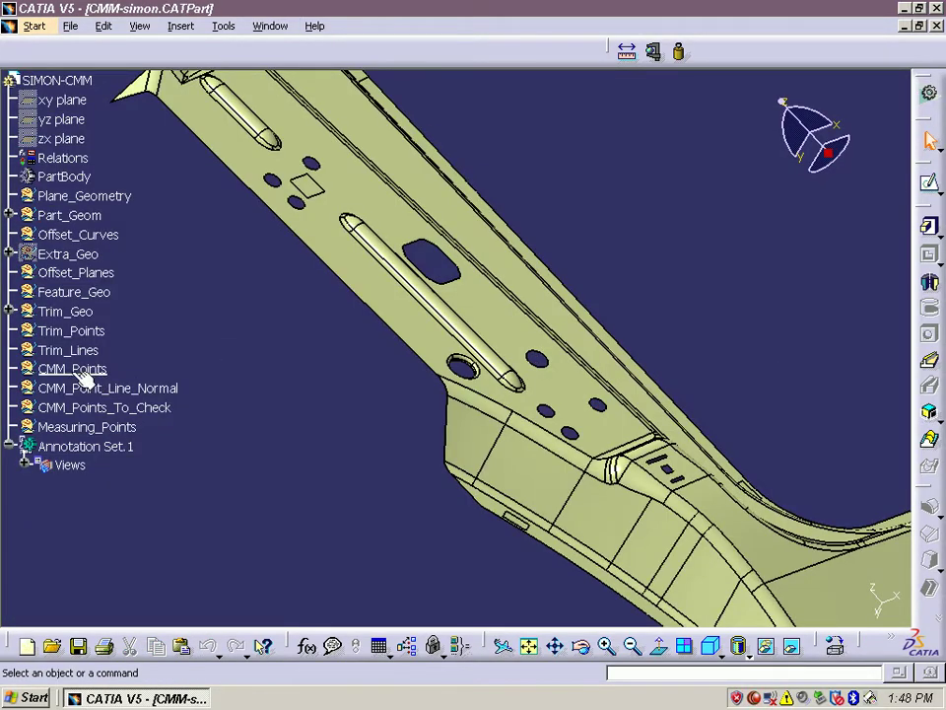
right_click(71, 368)
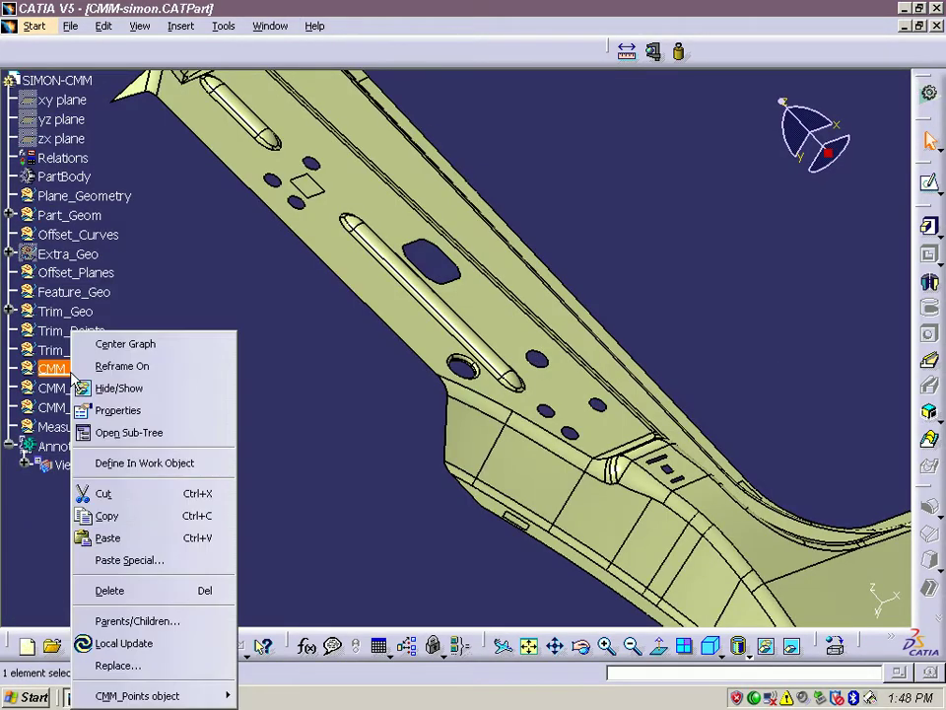
click(129, 560)
click(793, 518)
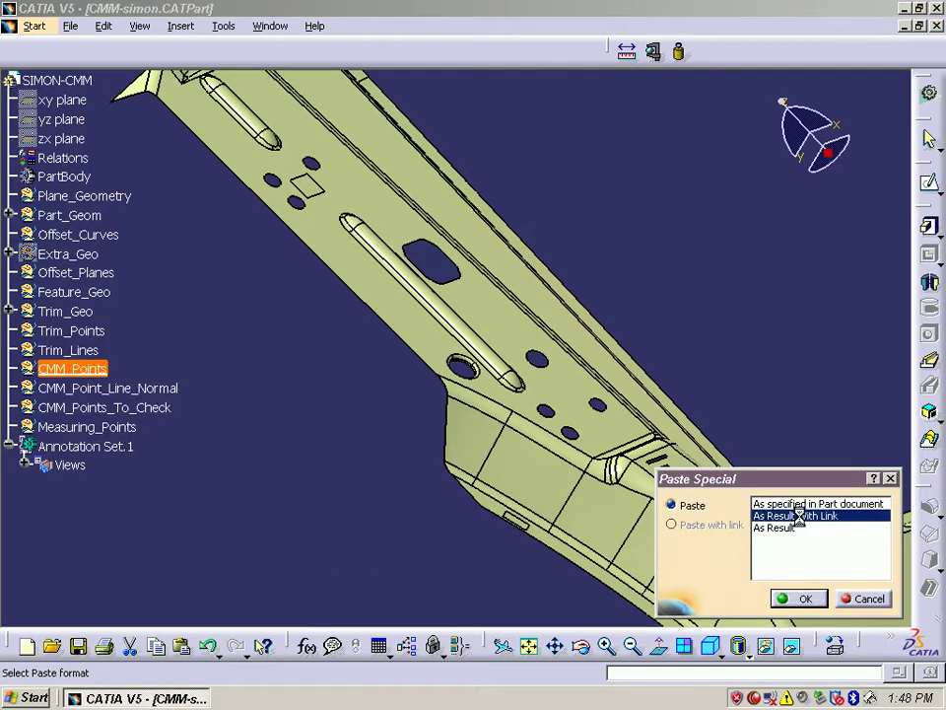
click(799, 598)
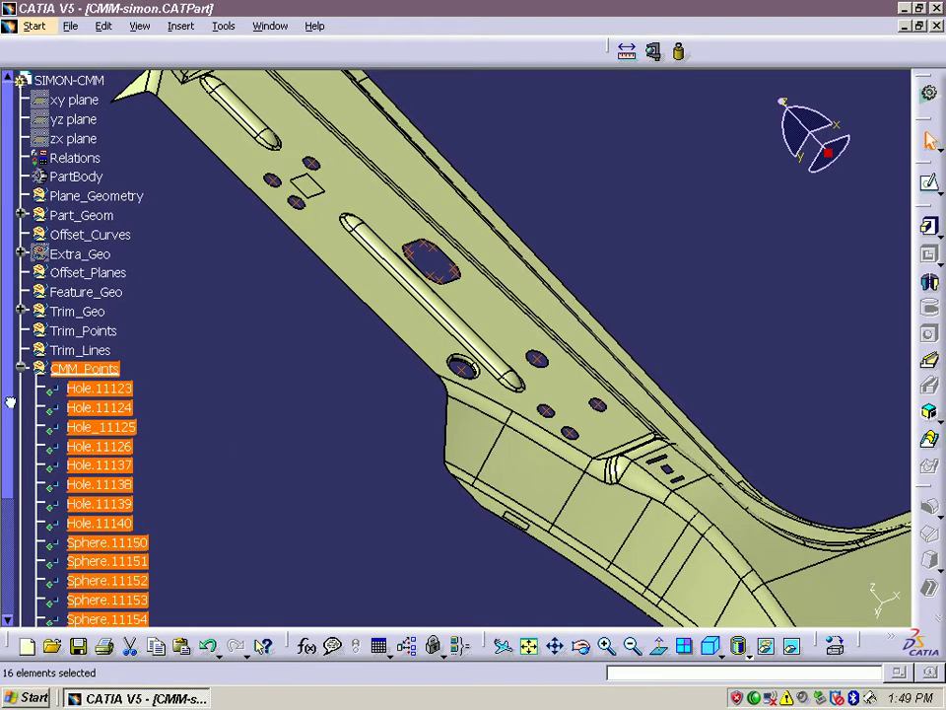
click(352, 530)
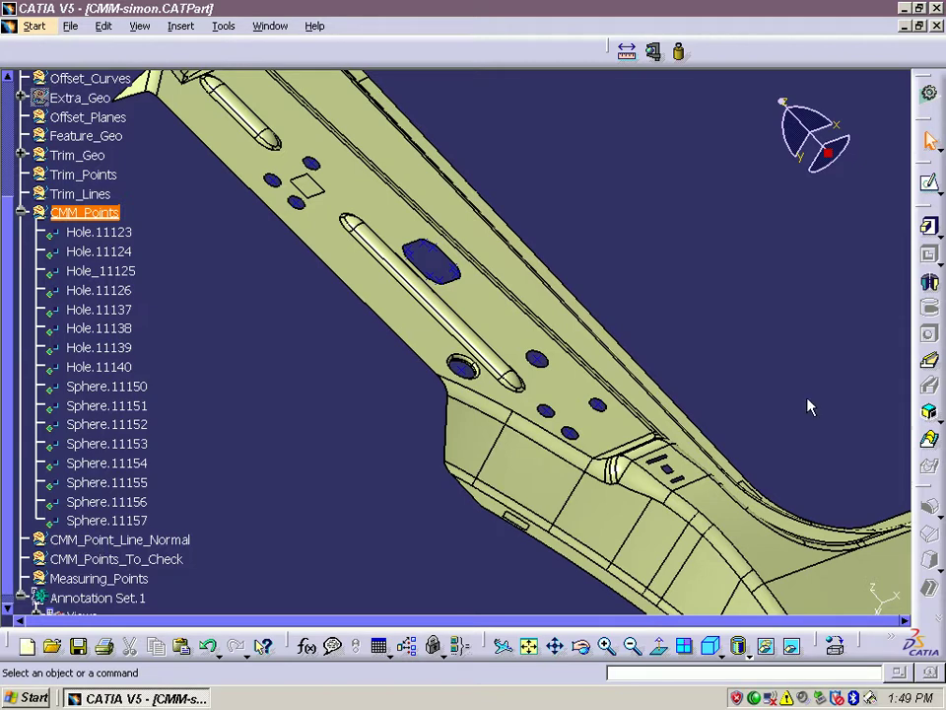
- Create CMM-SIMON boundaries around the oval hole and the small round hole edges
middle_drag(796, 391, 814, 402)
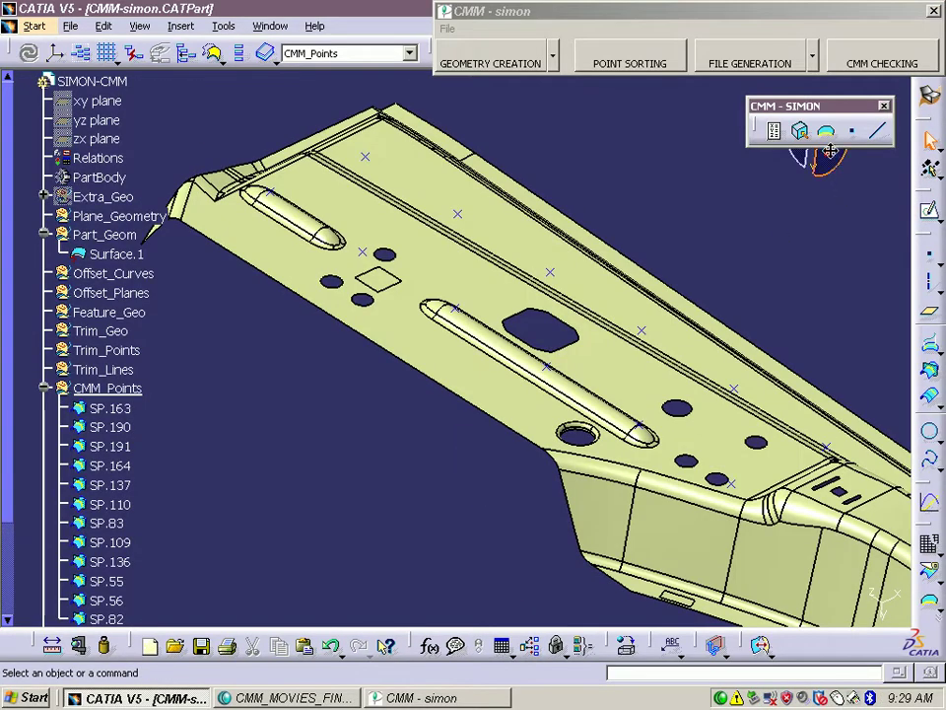
click(826, 134)
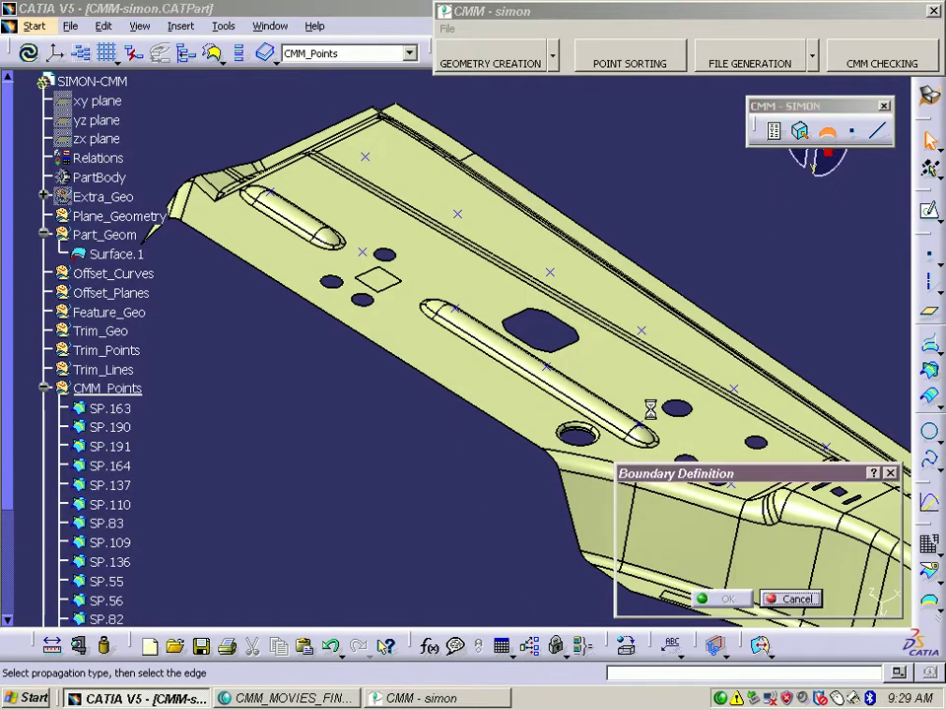
click(557, 318)
click(715, 597)
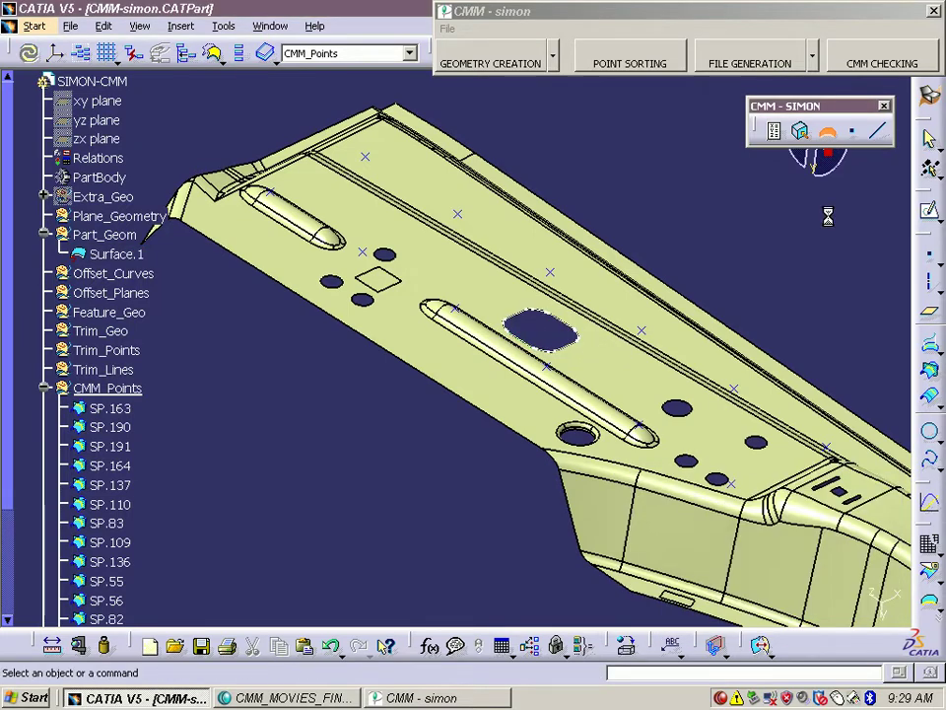
click(827, 134)
click(385, 255)
click(722, 597)
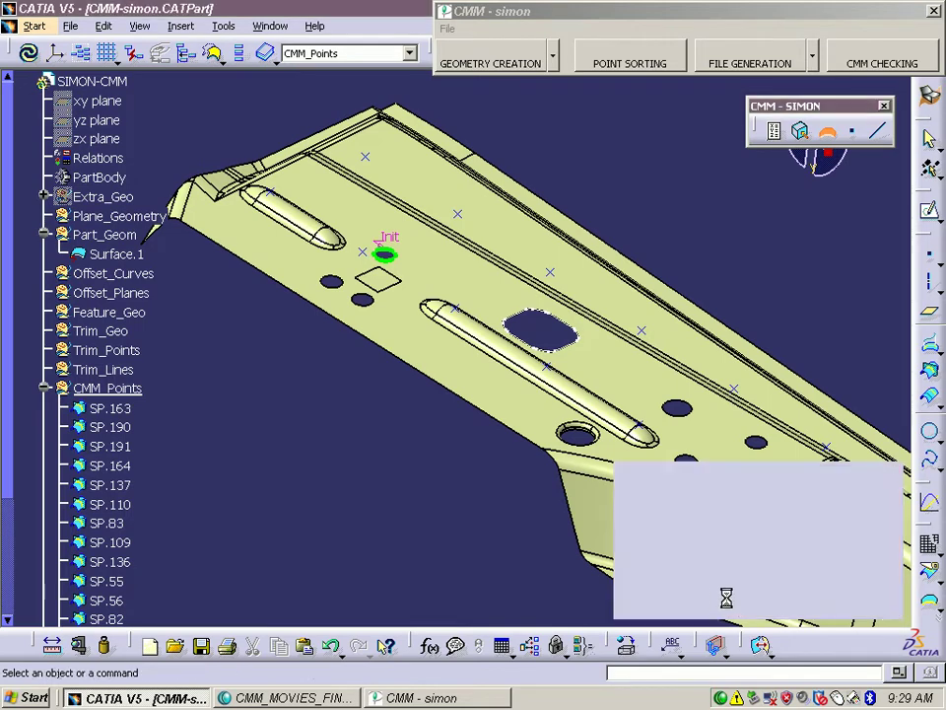
- Offset the oval and small round hole boundaries by -4 on the part surface
click(557, 59)
click(527, 130)
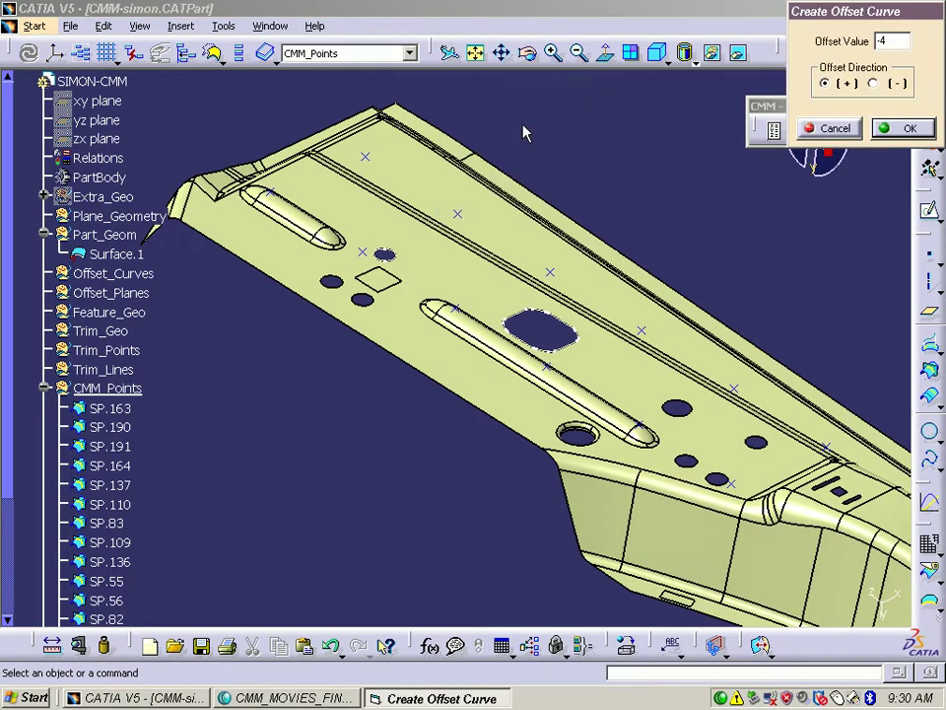
click(902, 129)
click(562, 345)
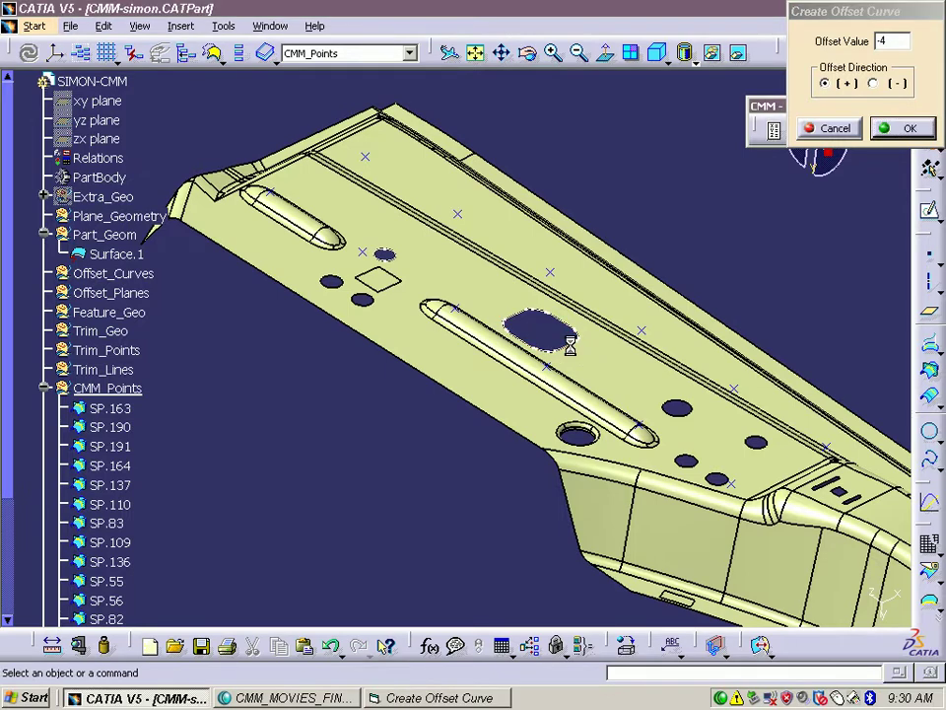
click(617, 381)
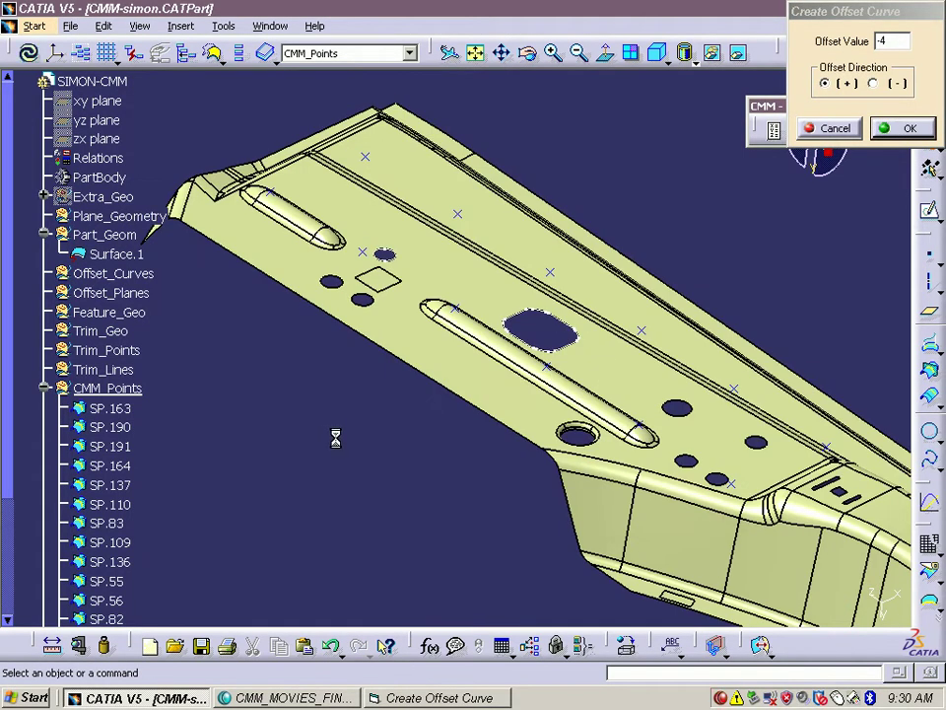
click(906, 128)
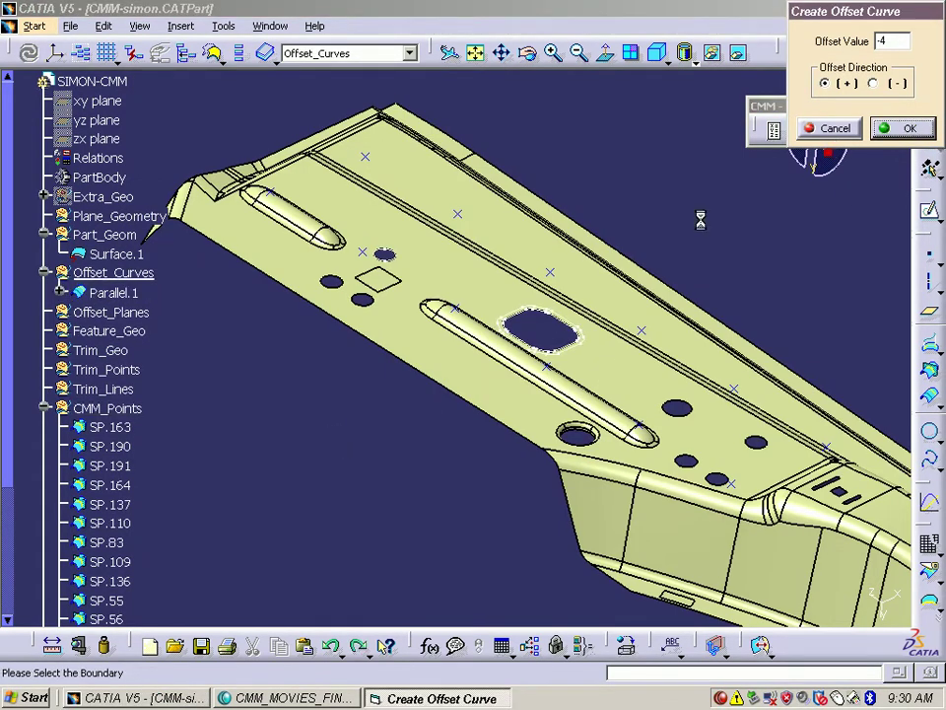
click(395, 268)
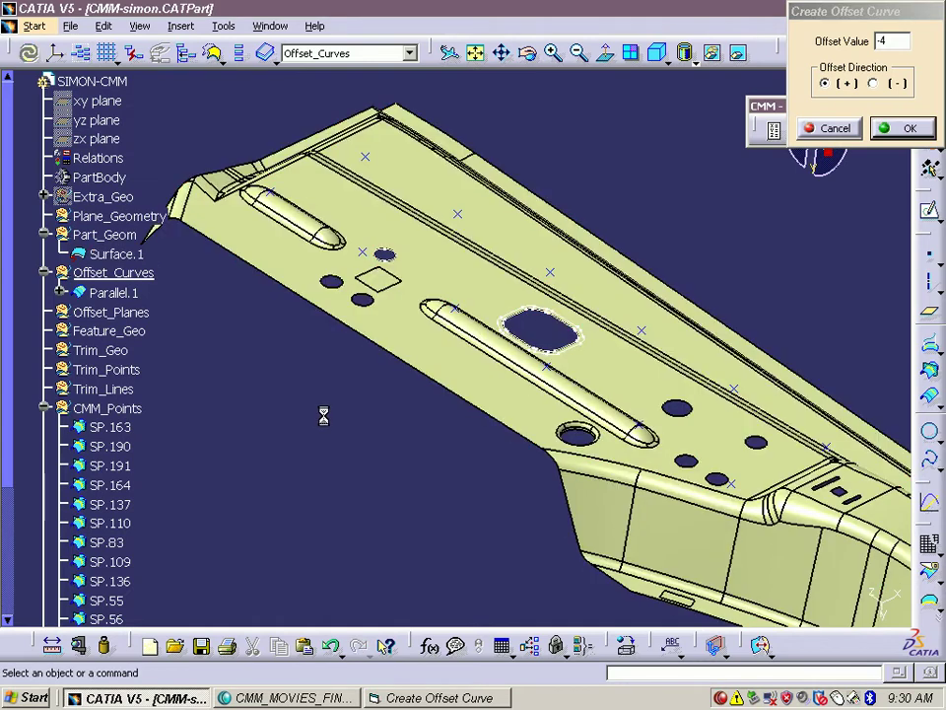
- Add 10 normal lines of length 10, direction (-), along the oval hole's offset curve
click(834, 128)
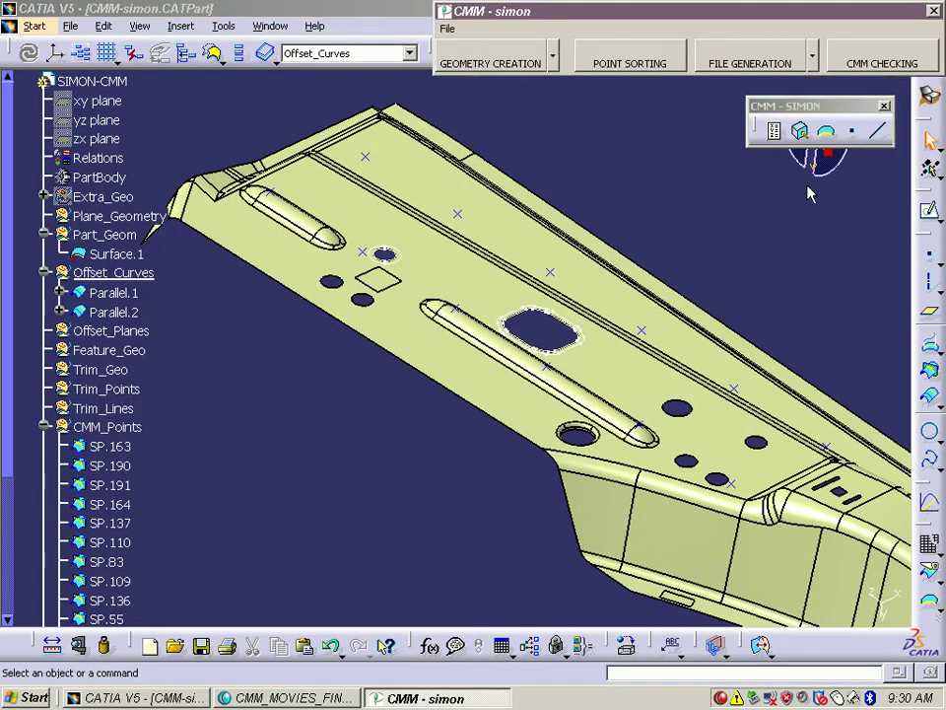
click(550, 60)
click(560, 144)
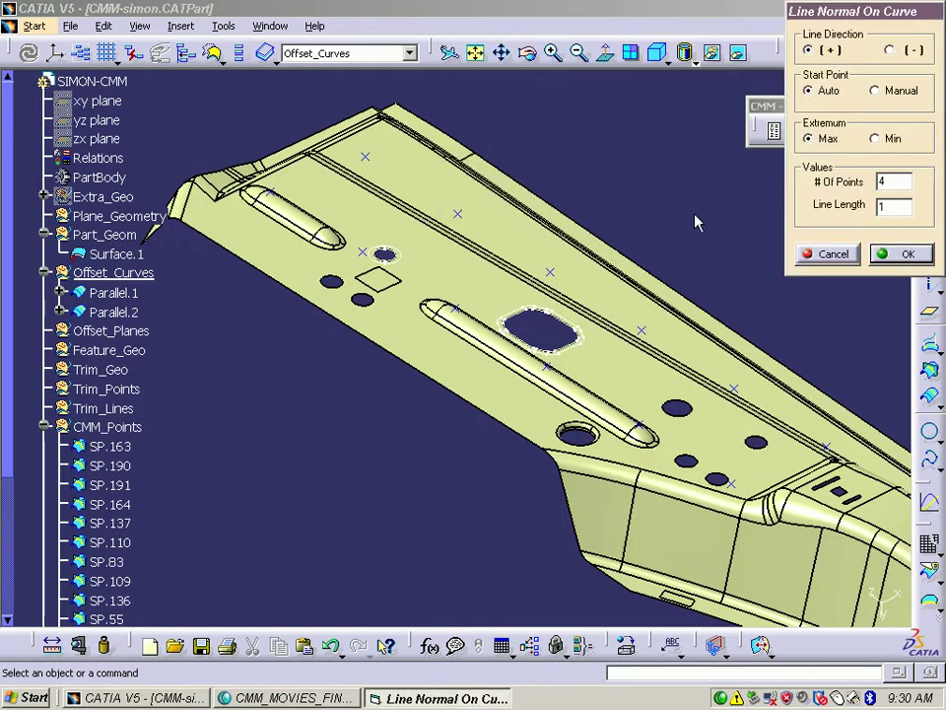
double_click(897, 175)
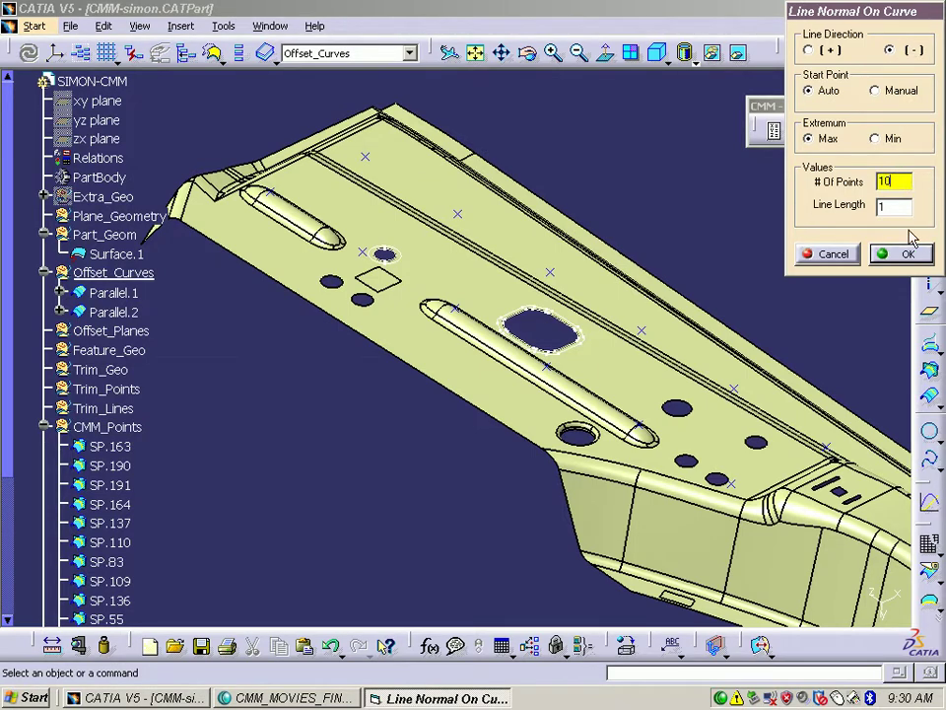
double_click(898, 207)
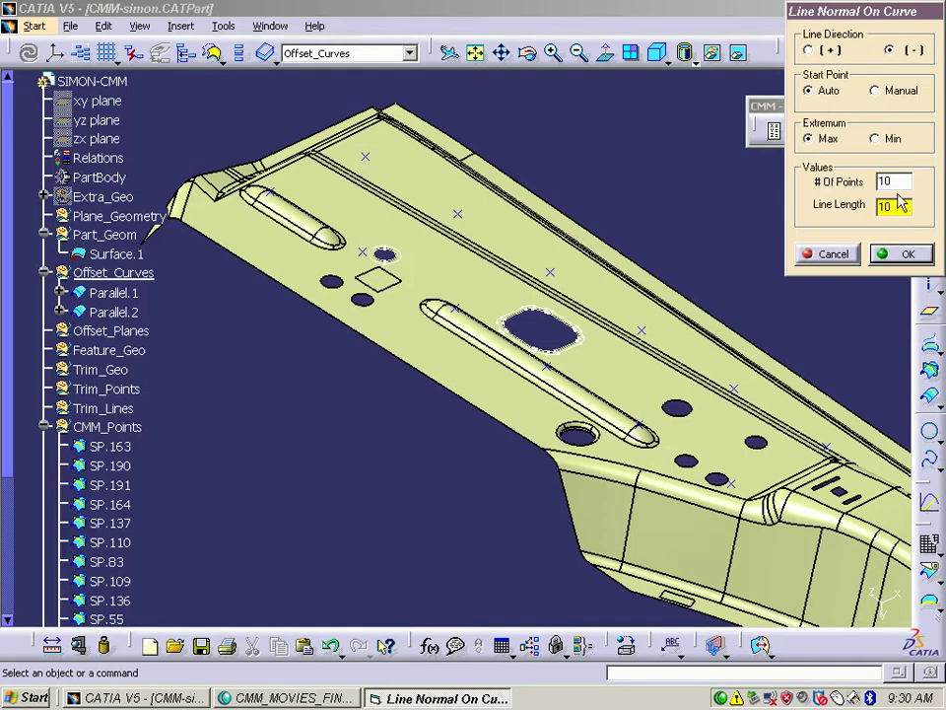
click(893, 256)
click(599, 362)
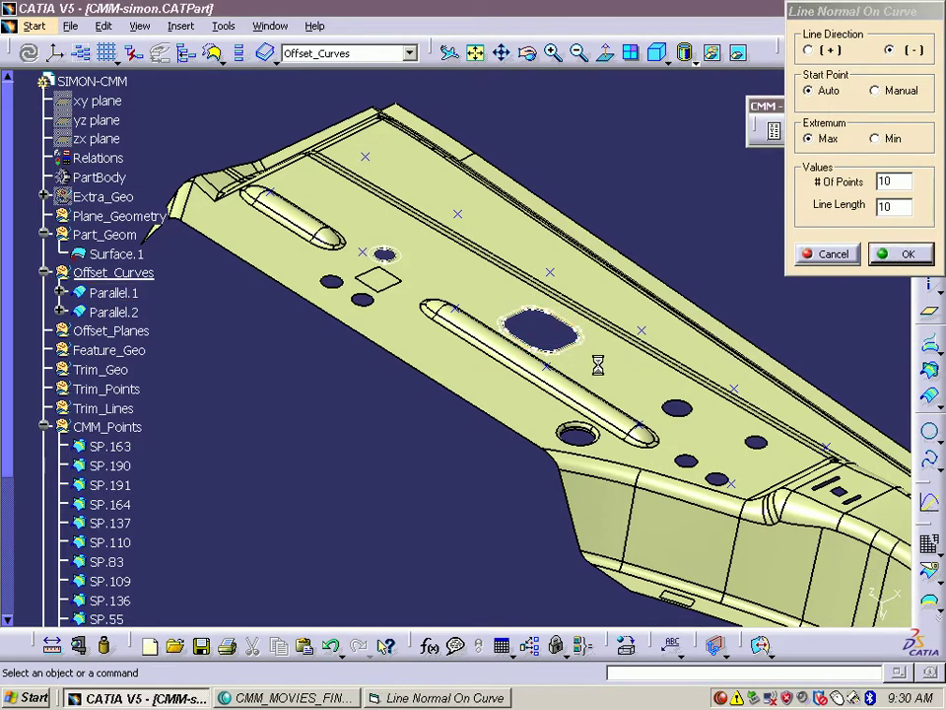
click(605, 367)
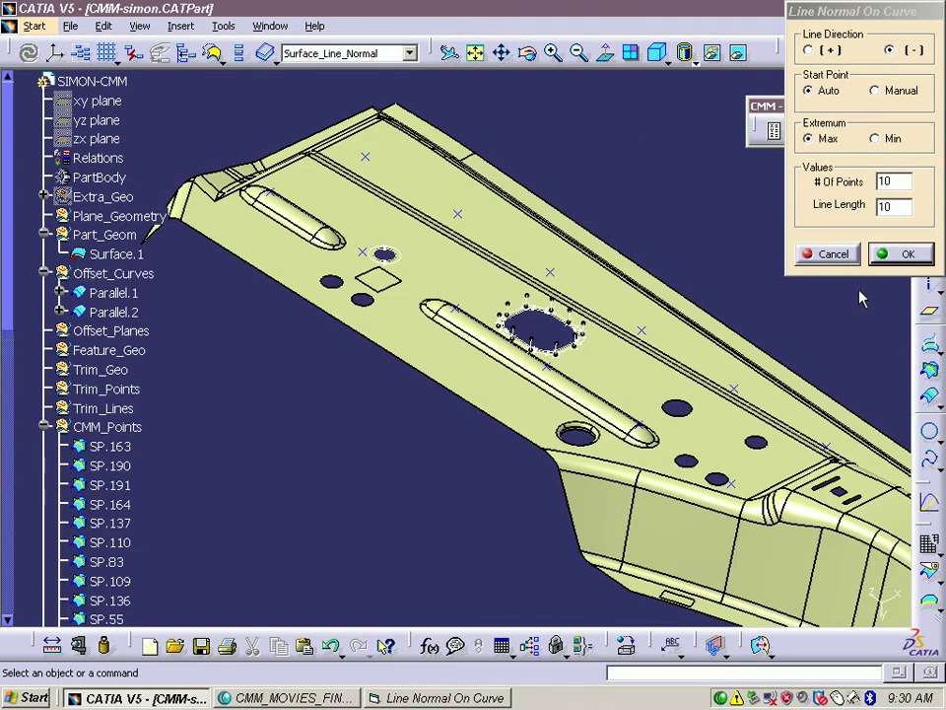
- Add 4 normal lines of length 10 along the small round hole's offset curve
click(902, 254)
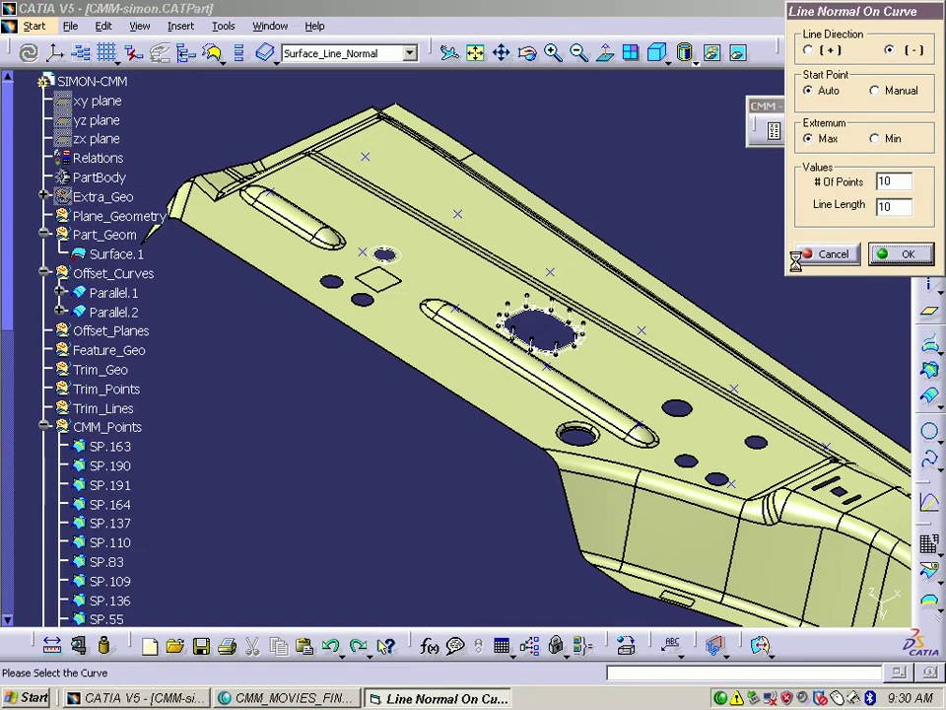
click(340, 640)
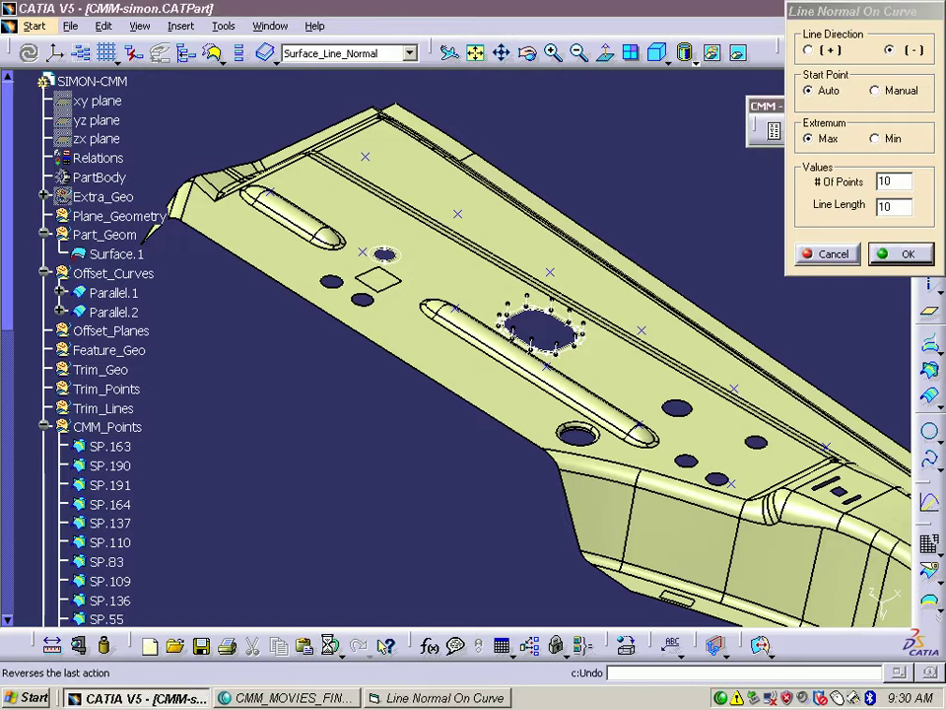
double_click(903, 180)
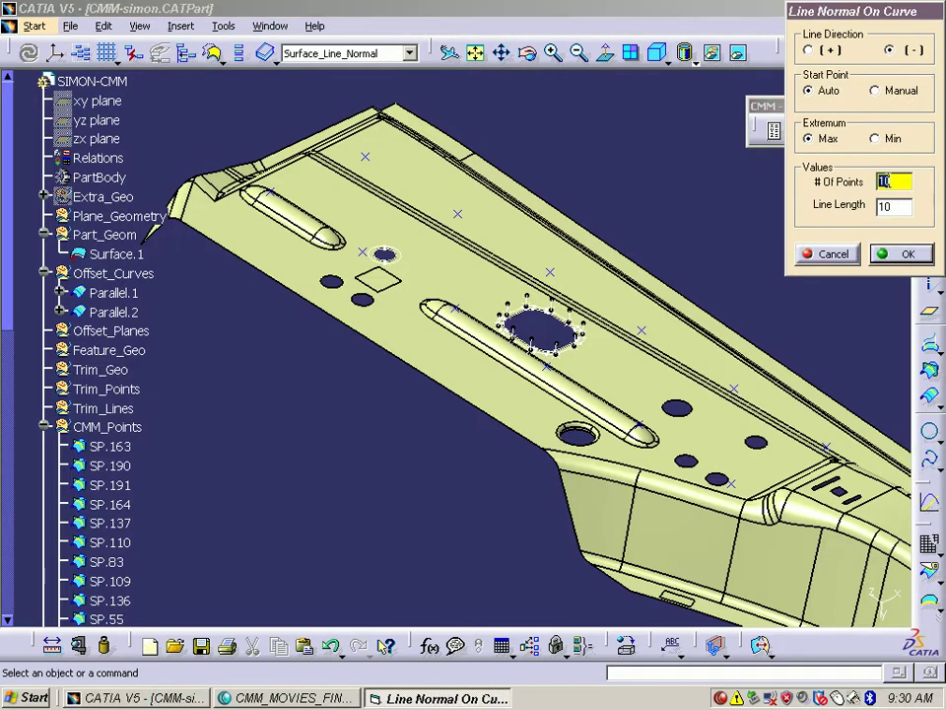
click(902, 255)
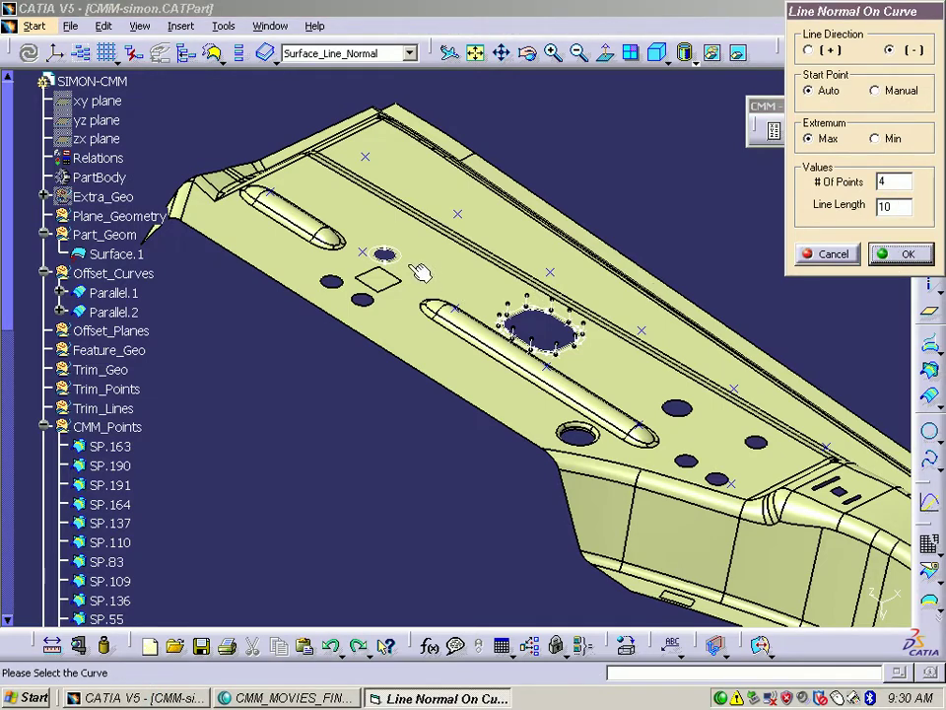
click(301, 202)
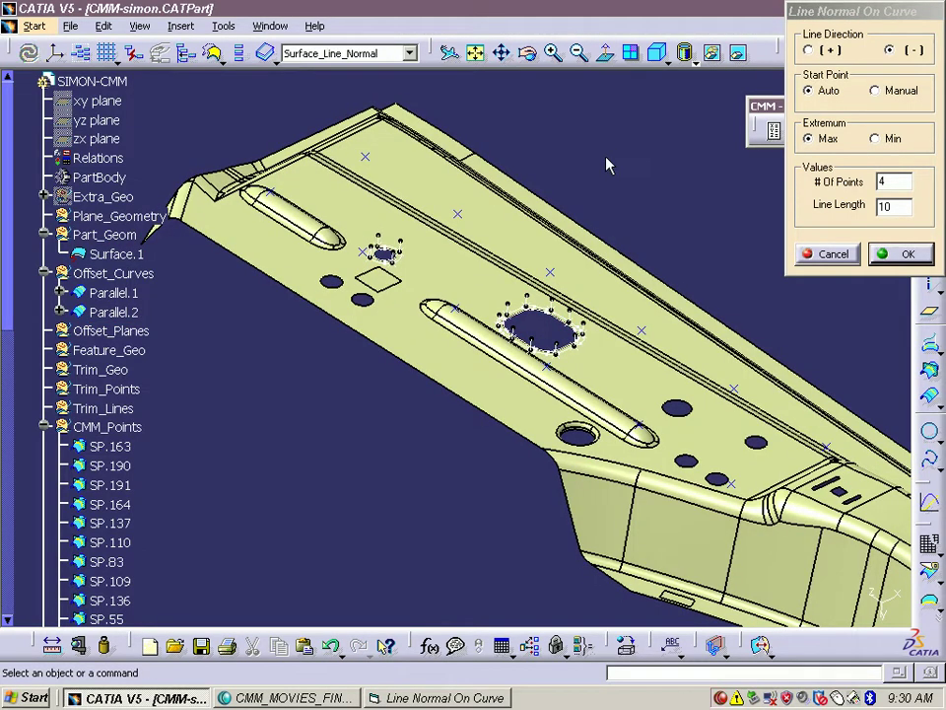
click(828, 256)
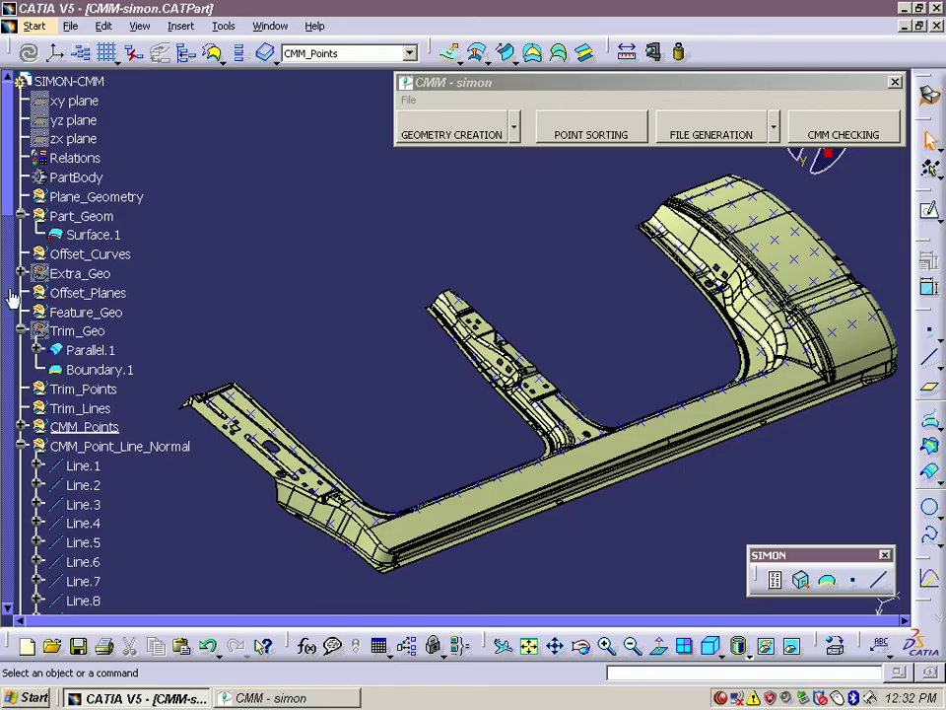
- Sort Line.1 through Line.215 as surface points in selection order with line normals
scroll(60, 296, down, 10)
click(83, 103)
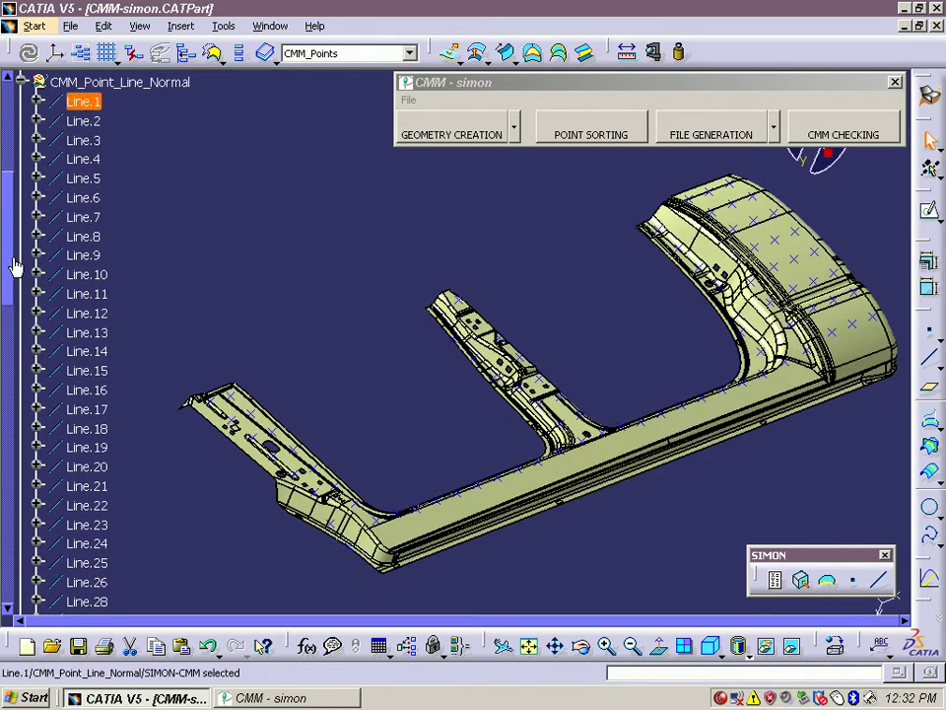
drag(14, 268, 12, 537)
shift+click(94, 450)
click(634, 136)
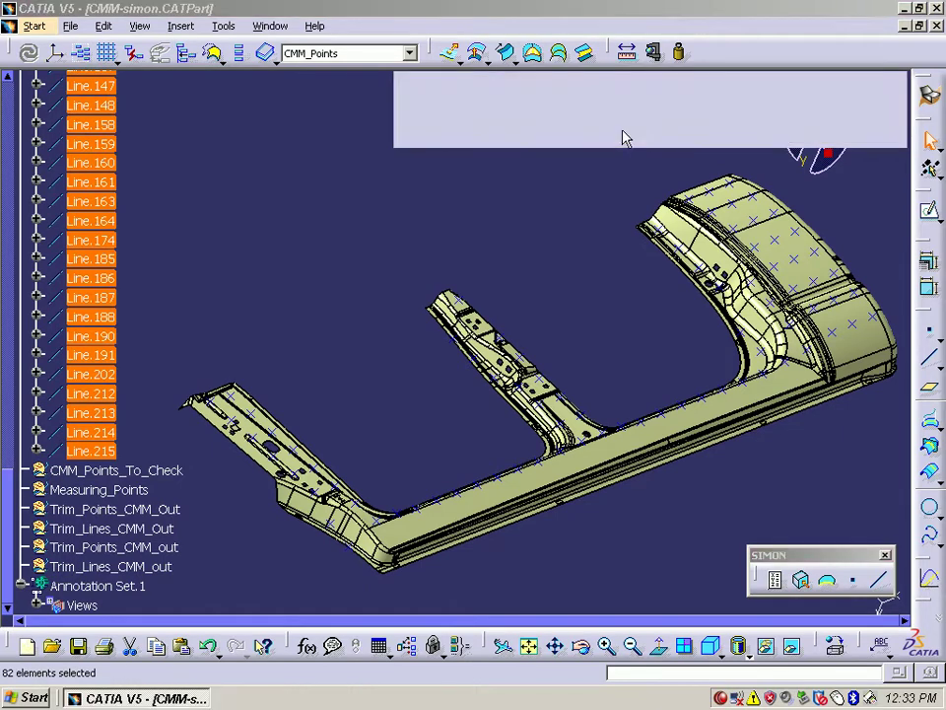
click(794, 51)
click(791, 138)
click(895, 196)
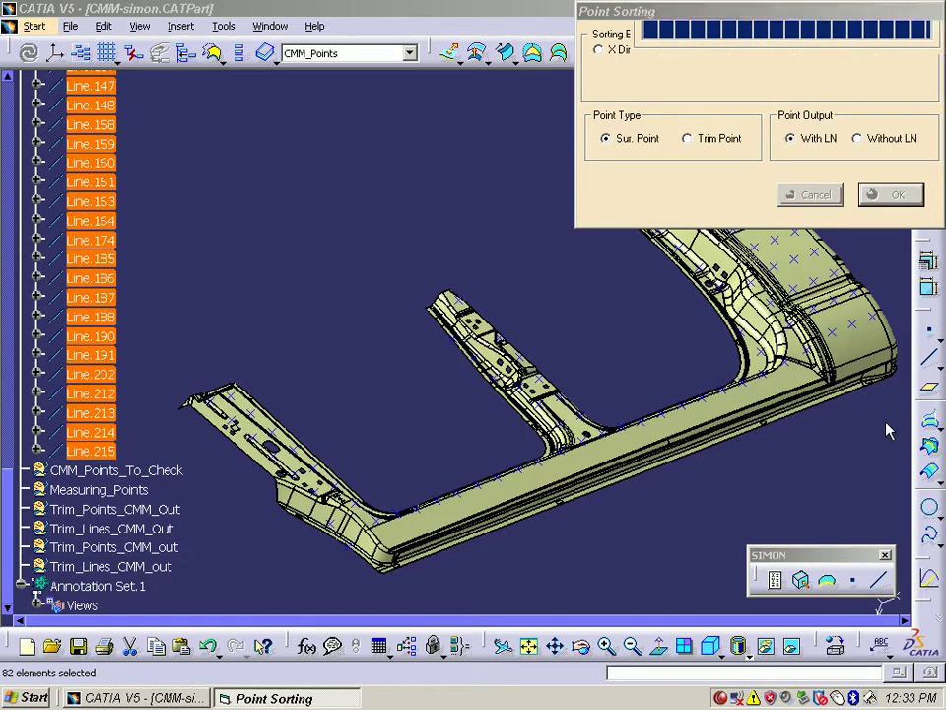
scroll(911, 113, down, 20)
scroll(868, 168, up, 20)
- Save the sorted surface points as PC-DMIS text file CMM_OUT.prn in the OutPUT folder
click(901, 254)
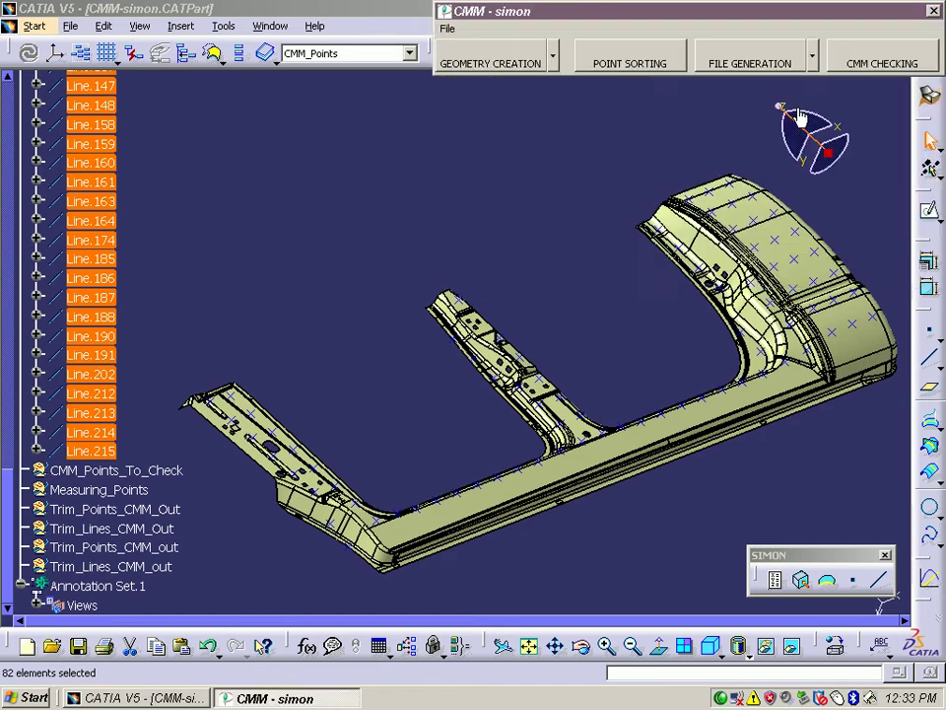
click(754, 53)
click(764, 79)
click(501, 242)
scroll(941, 64, down, 20)
scroll(887, 96, up, 20)
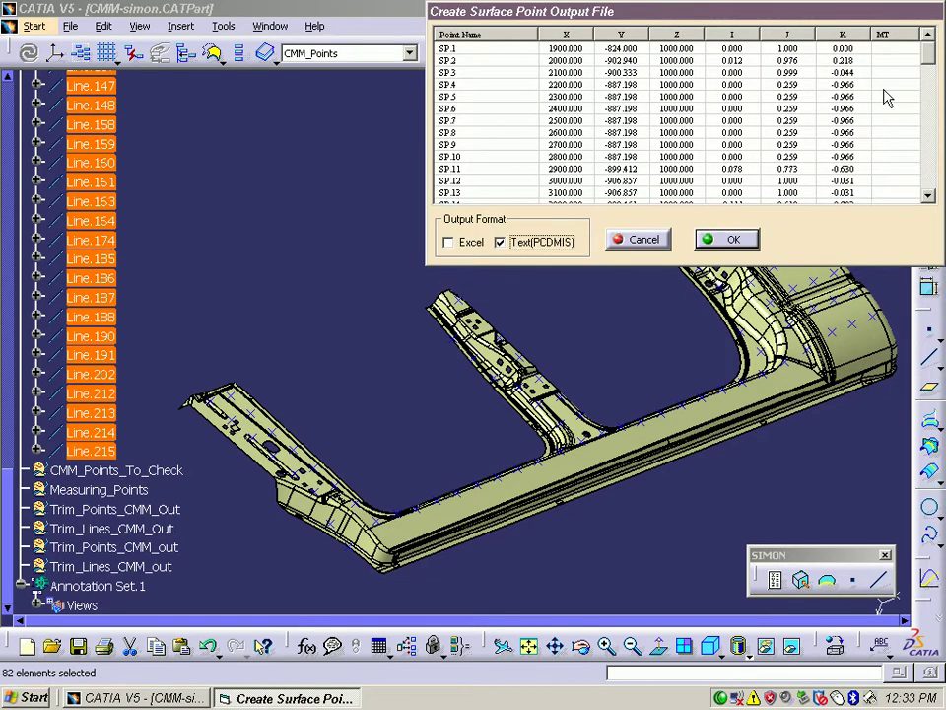
click(729, 241)
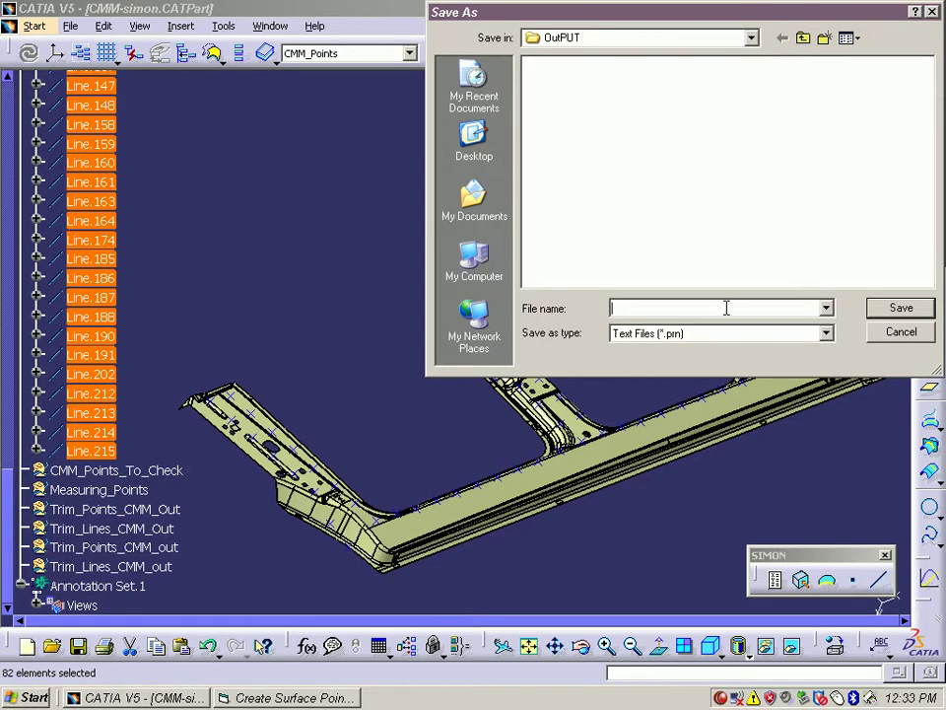
text(CMM_t)
click(897, 308)
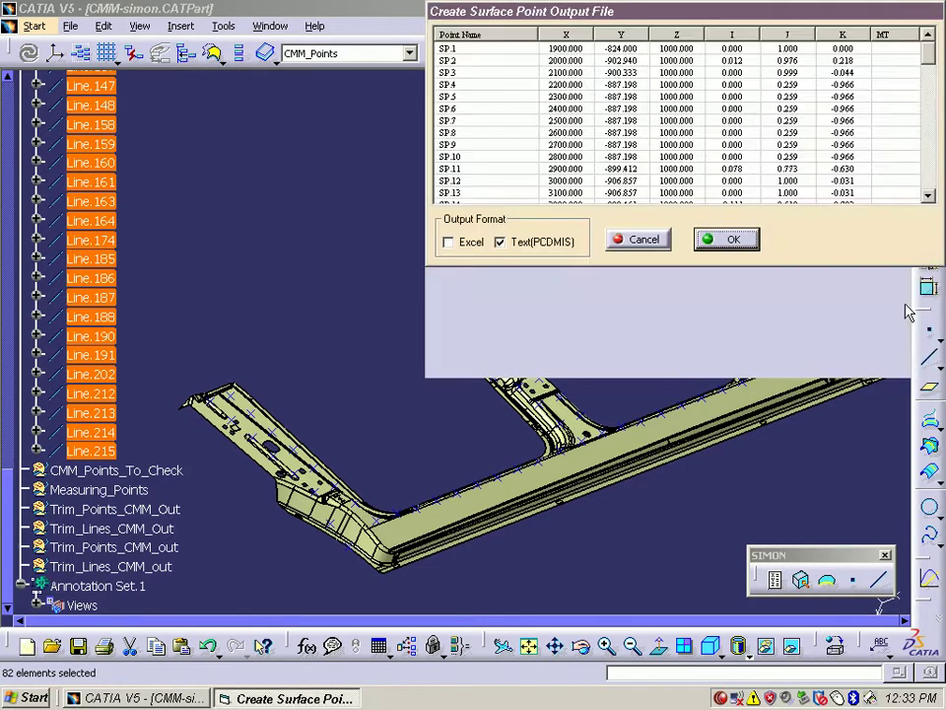
click(640, 238)
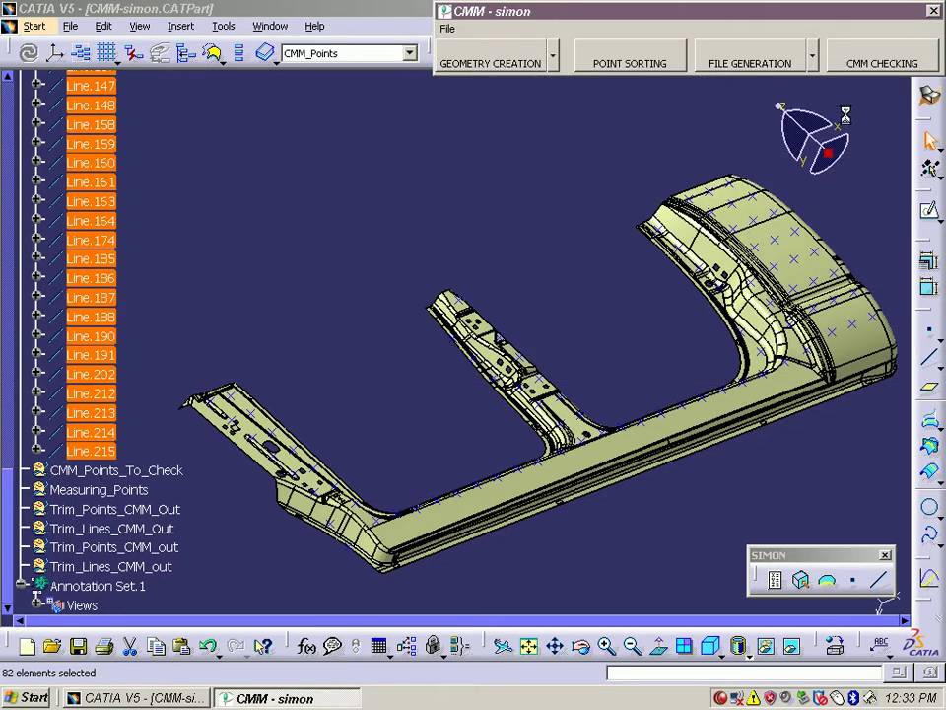
- Browse from the desktop to Shared Documents > CMM_simon_Data > OutPUT
click(905, 9)
double_click(45, 94)
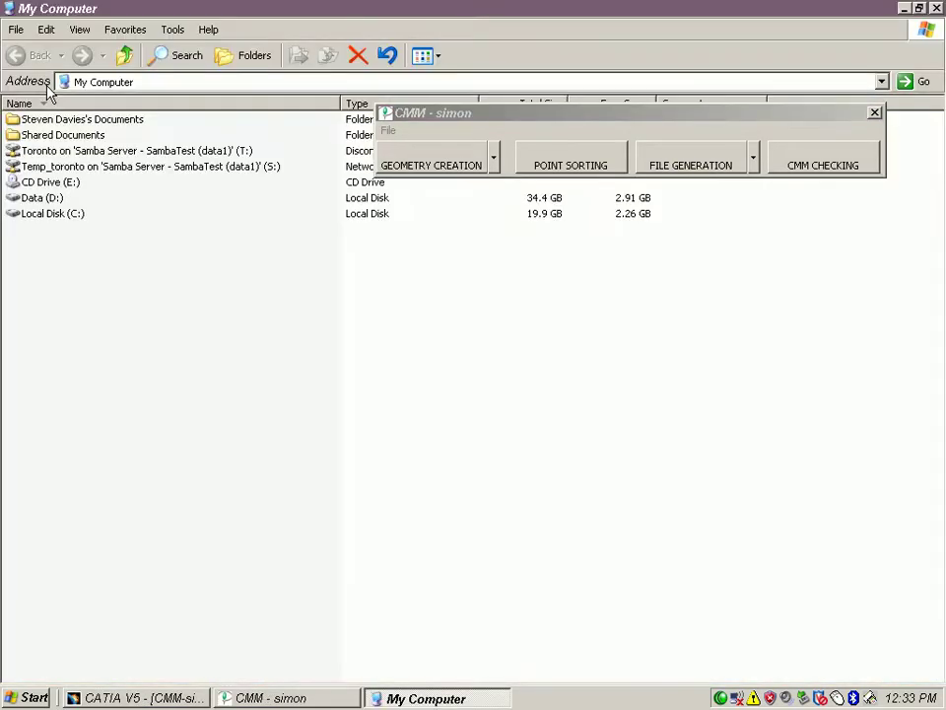
double_click(70, 134)
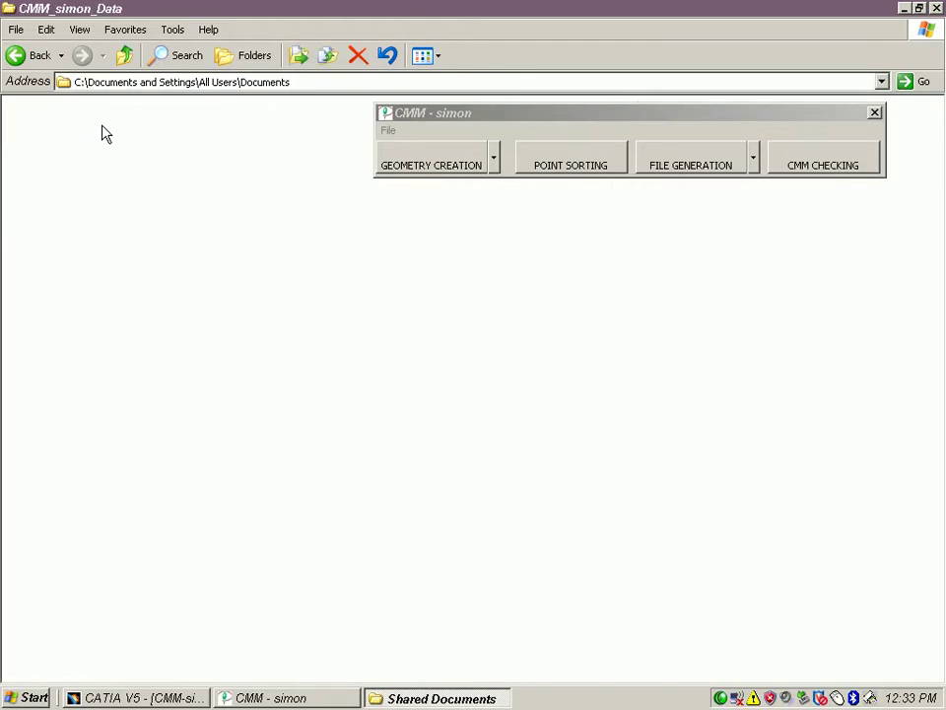
double_click(110, 130)
double_click(225, 128)
- Open CMM_OUT.prn in WordPad and check its XYZIJK METRIC coordinate rows
click(81, 132)
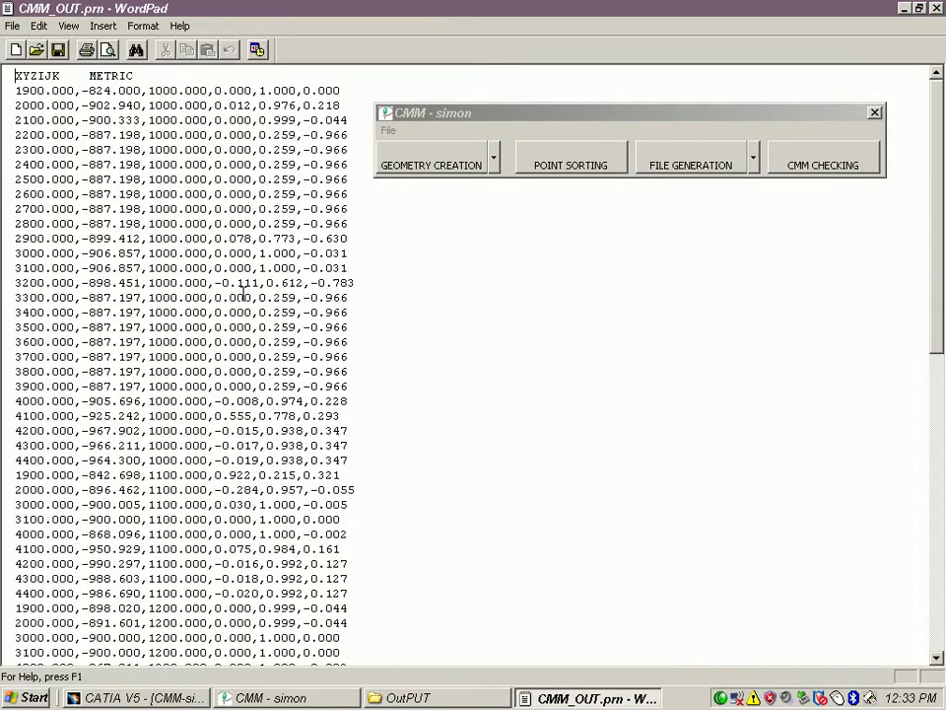
mouse_move(937, 203)
mouse_down()
mouse_move(937, 424)
mouse_move(937, 201)
mouse_up()
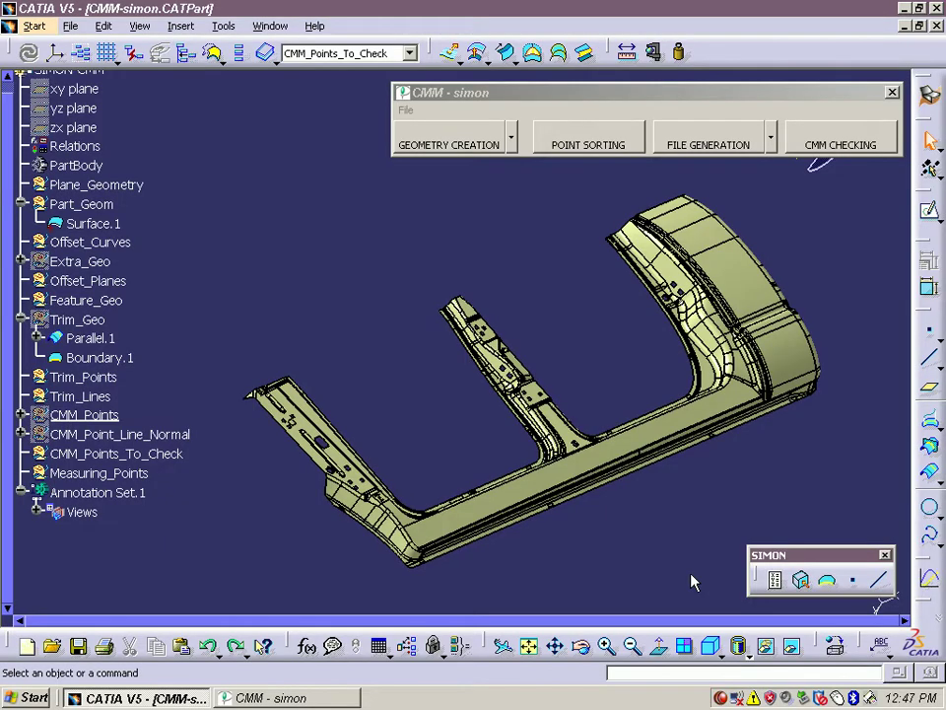
- Load CMM-simon-Pts.csv into CMM Checking and plot the measured points with projection direction 0
click(859, 148)
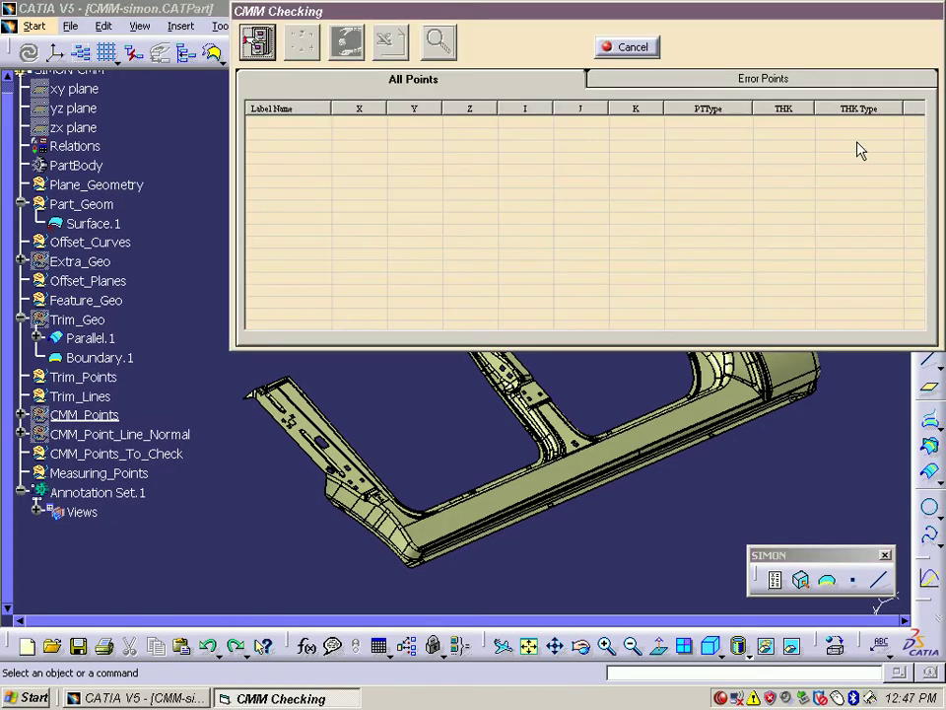
click(257, 41)
click(572, 67)
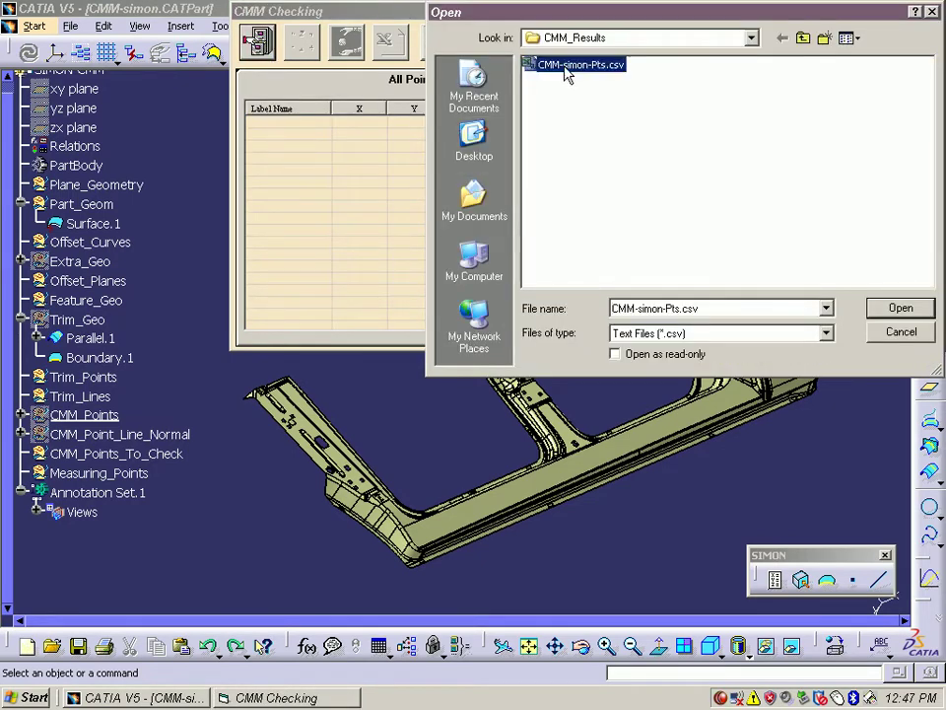
click(899, 309)
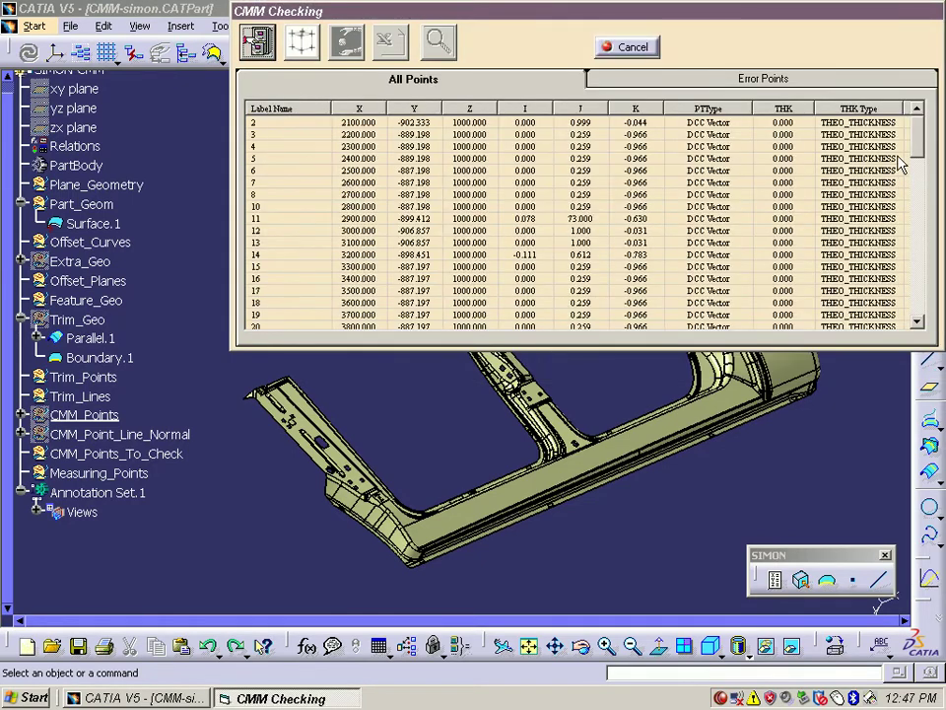
drag(914, 143, 914, 296)
scroll(395, 197, up, 20)
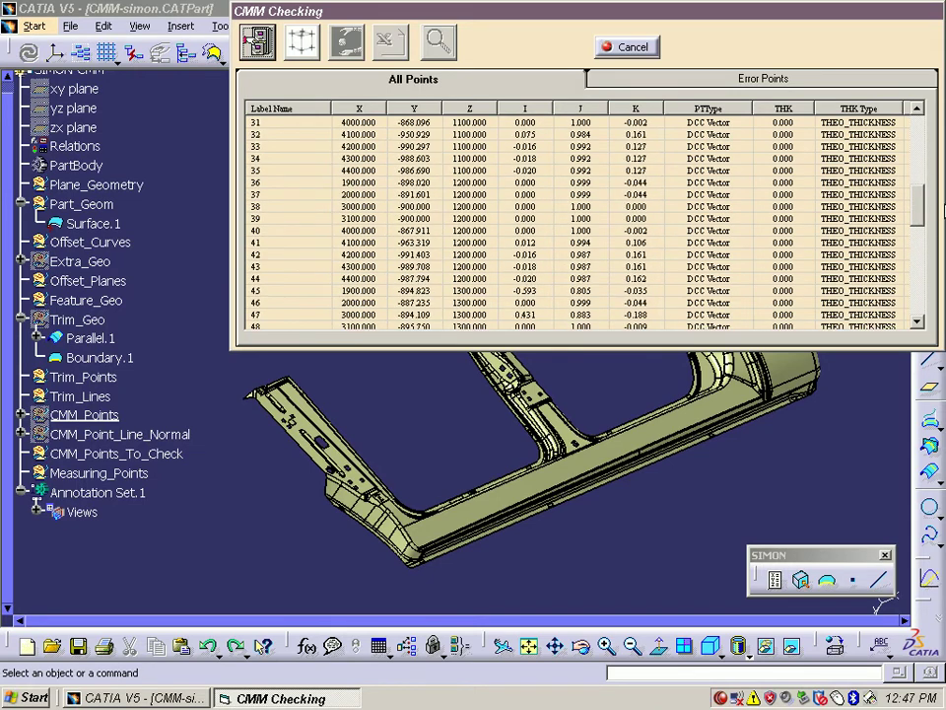
click(302, 43)
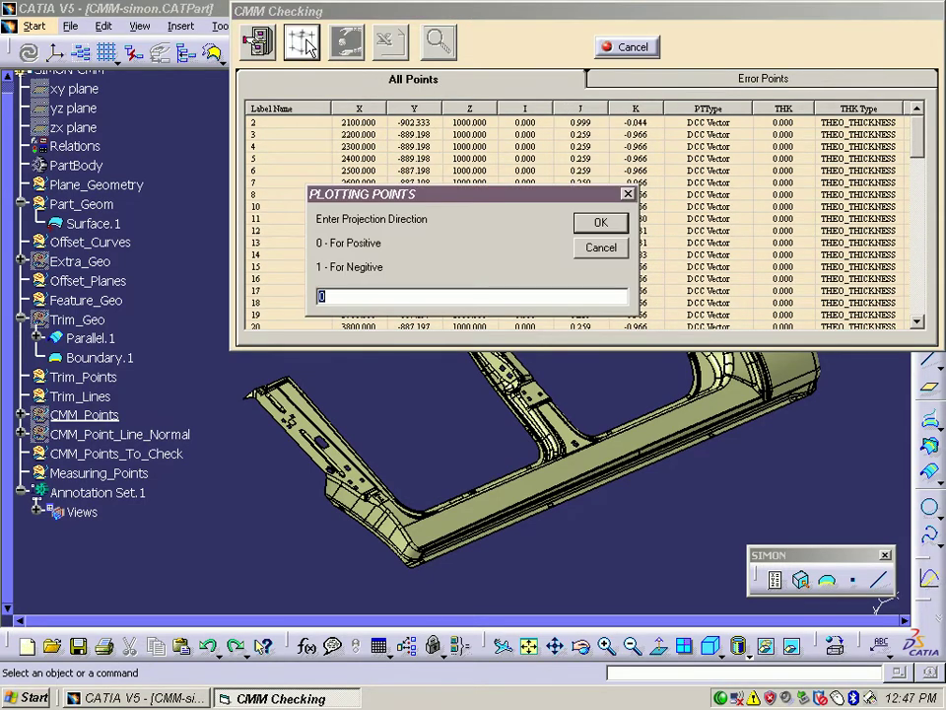
click(604, 224)
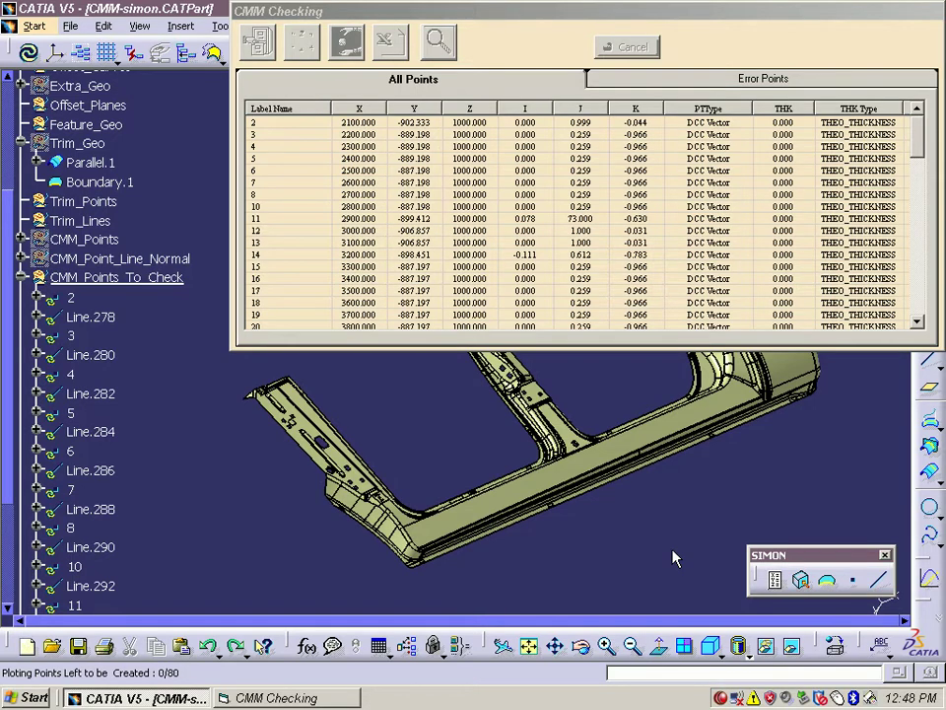
- Project the measured points onto the surface with a negative normal line direction
middle_drag(395, 410, 396, 502)
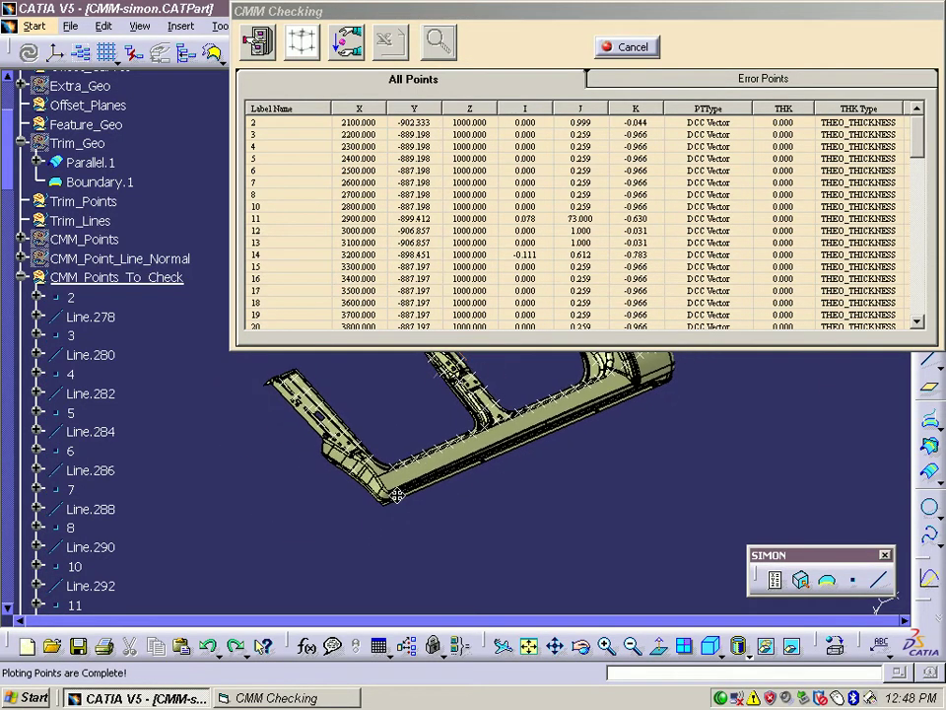
click(345, 41)
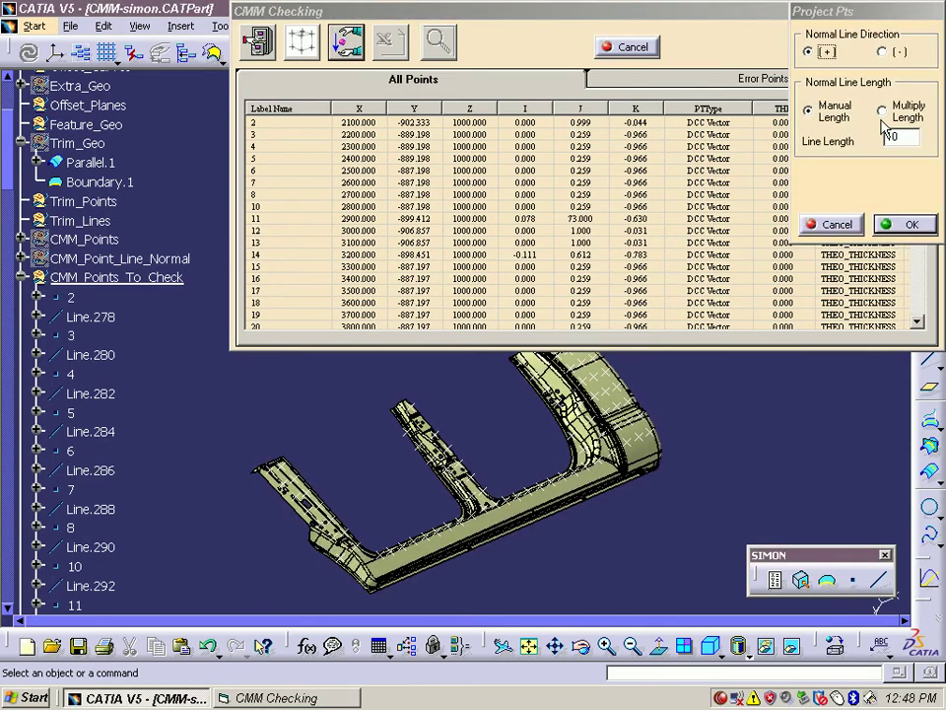
click(881, 51)
click(898, 223)
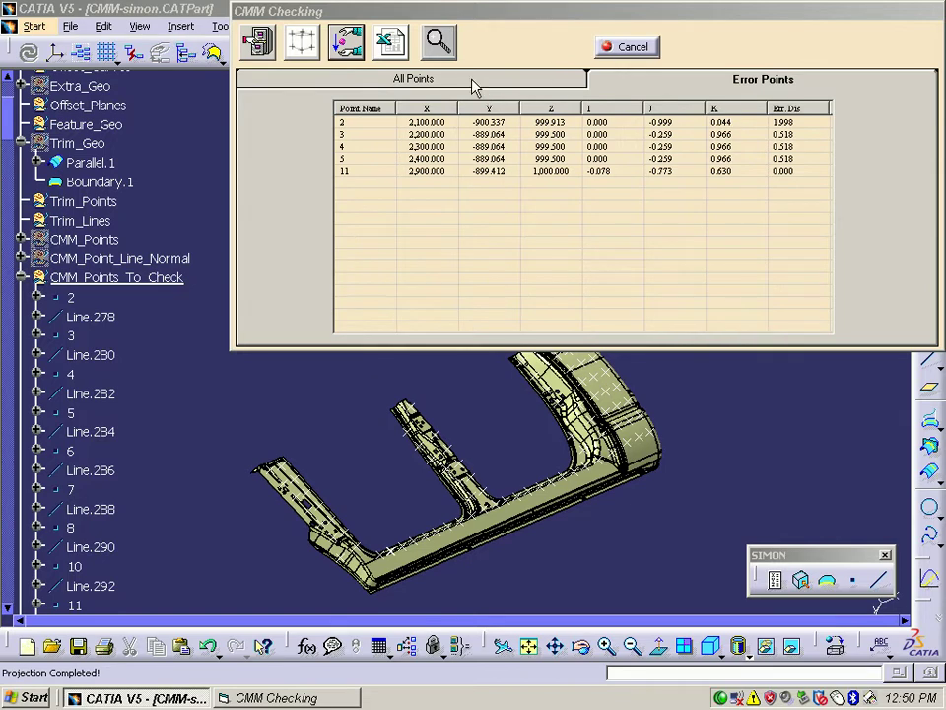
- Review the full point table and export error points 2–5 and 11 to Excel
click(520, 89)
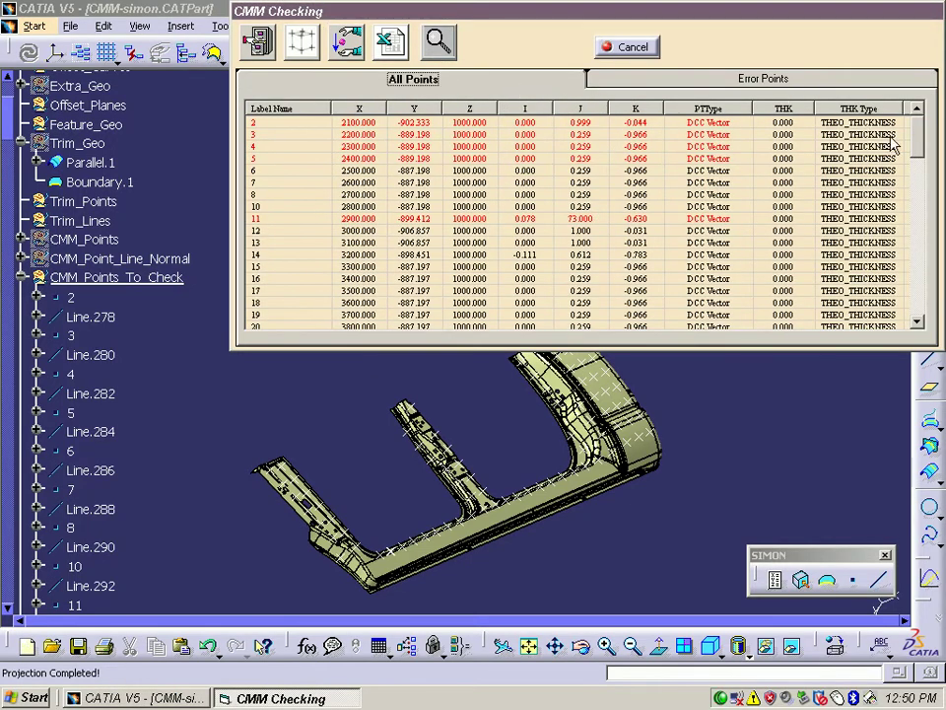
mouse_move(918, 138)
mouse_down()
mouse_move(917, 197)
mouse_move(924, 127)
mouse_up()
click(391, 42)
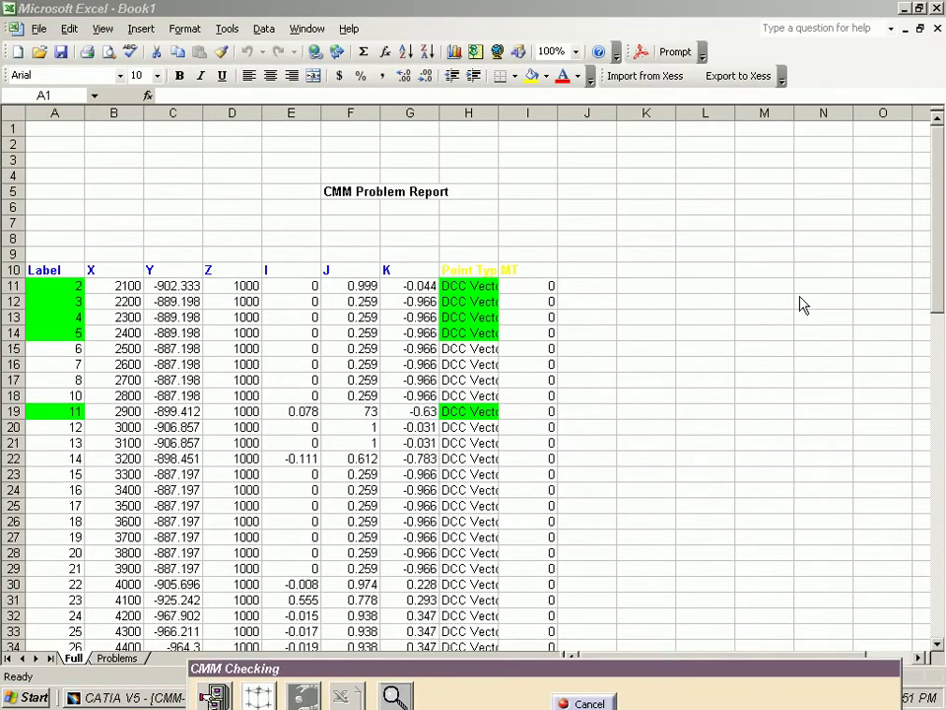
- Review the Excel CMM Problem Report and switch to its Full sheet
drag(938, 381, 937, 384)
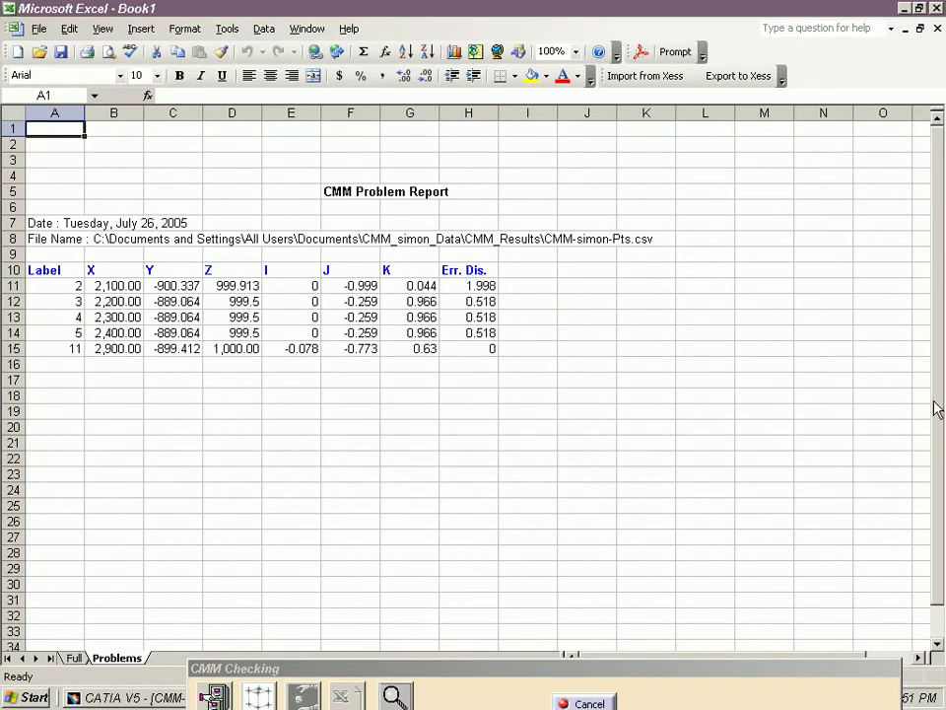
click(74, 657)
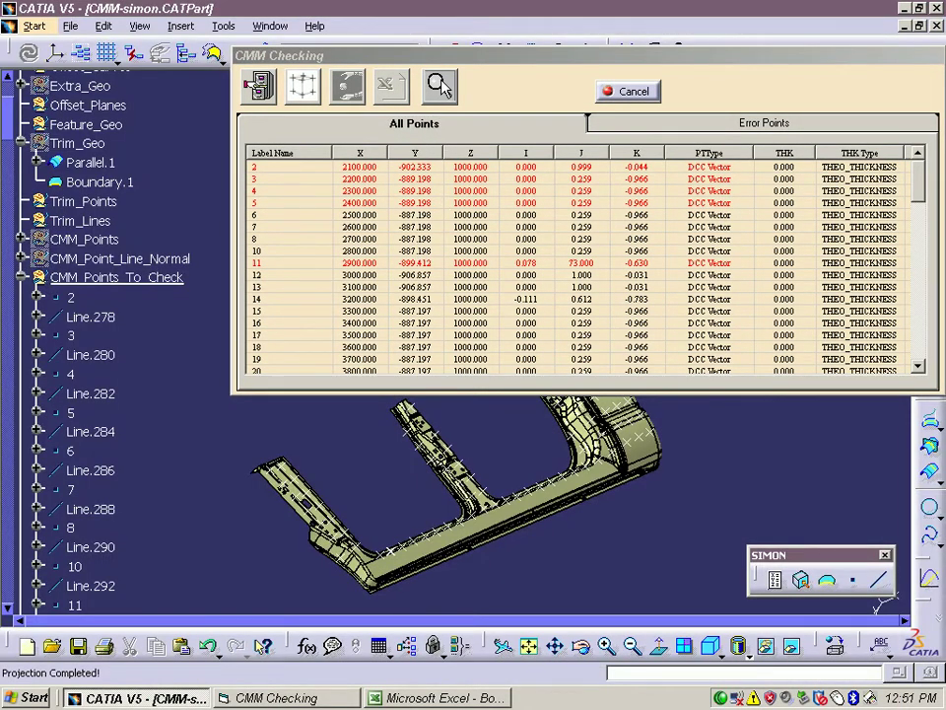
- Inspect error points 2, 3 and 4 close-up on the part, then stop browsing
click(440, 87)
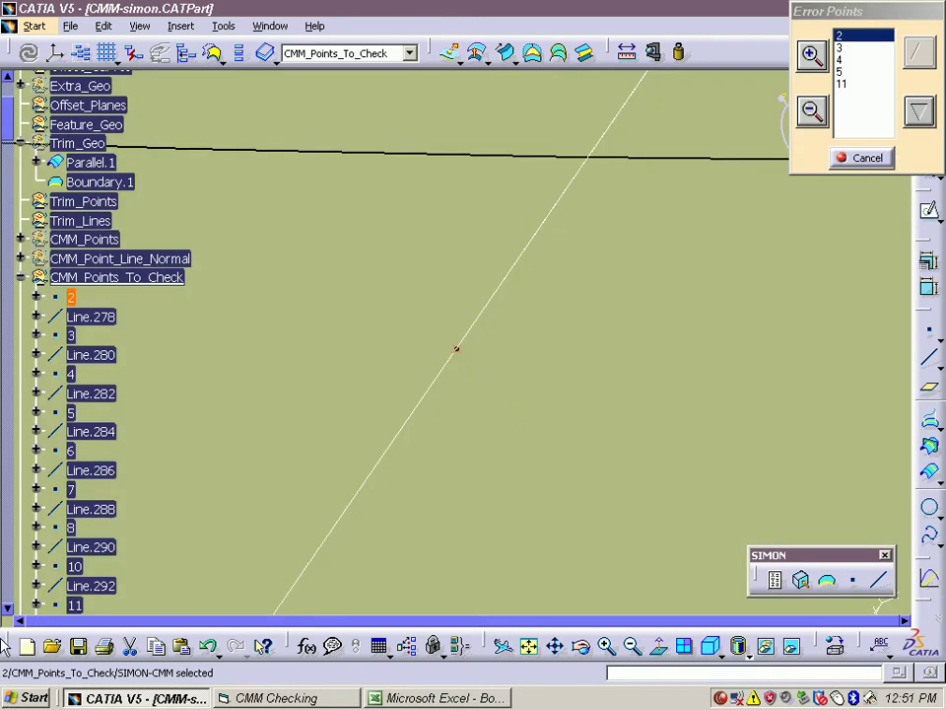
click(811, 112)
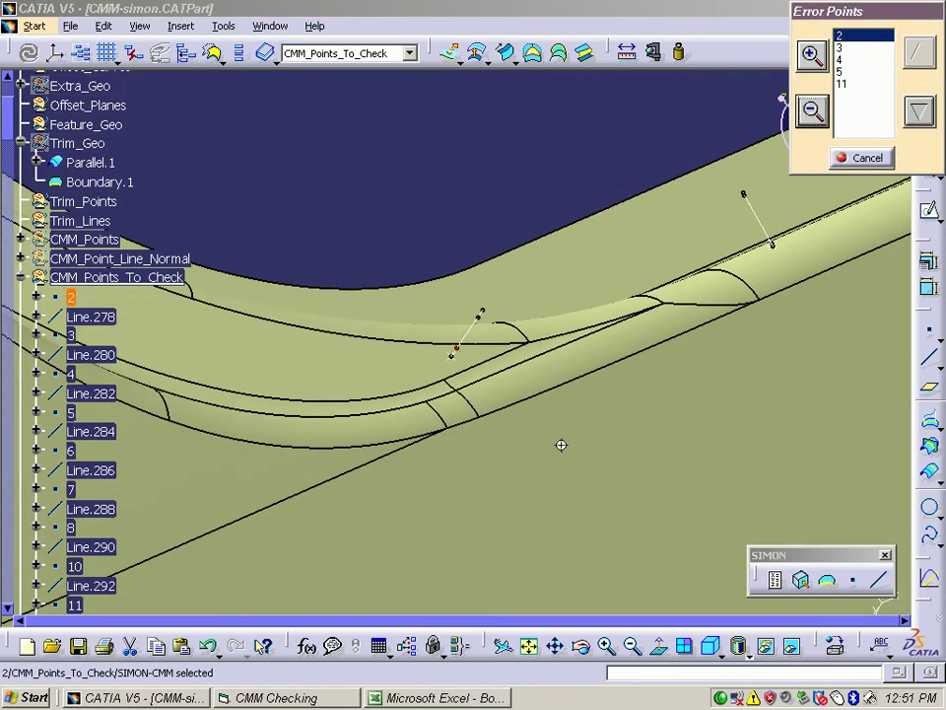
middle_drag(558, 444, 591, 404)
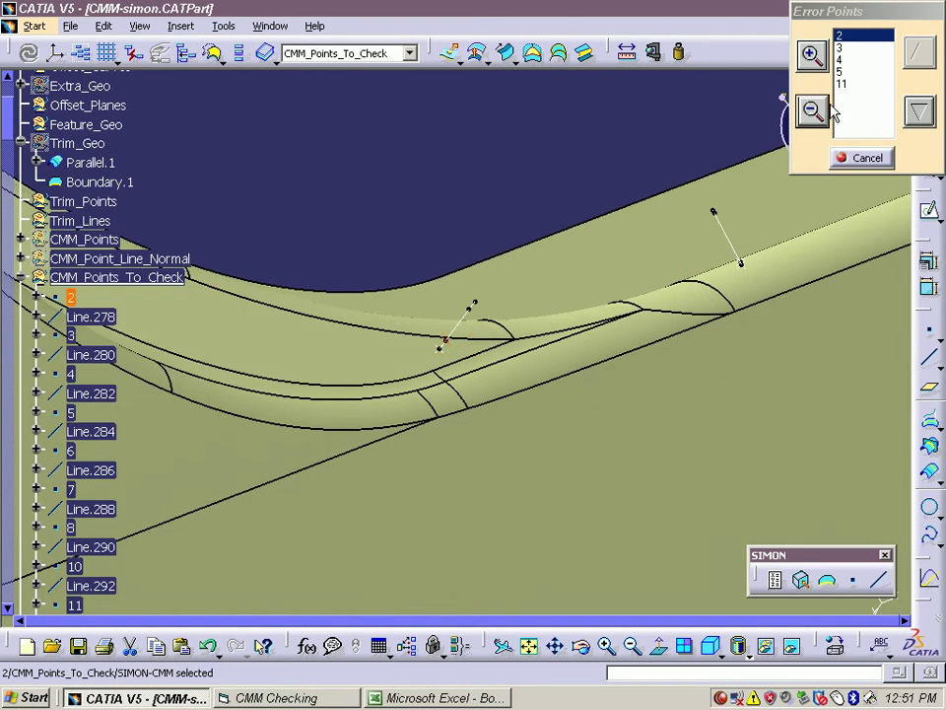
click(839, 47)
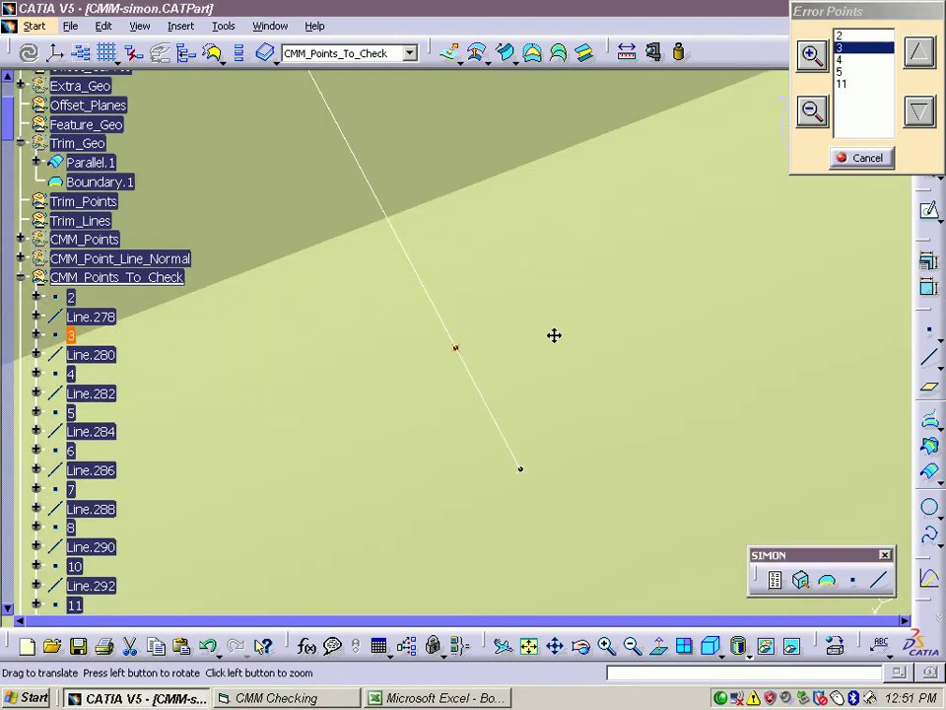
middle_drag(553, 334, 654, 391)
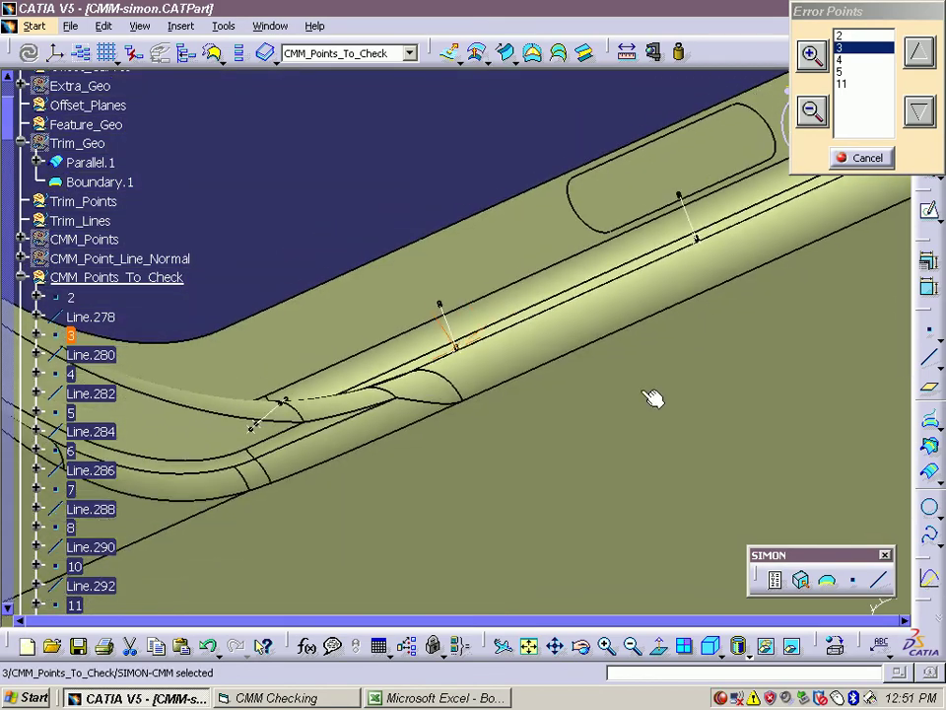
click(841, 60)
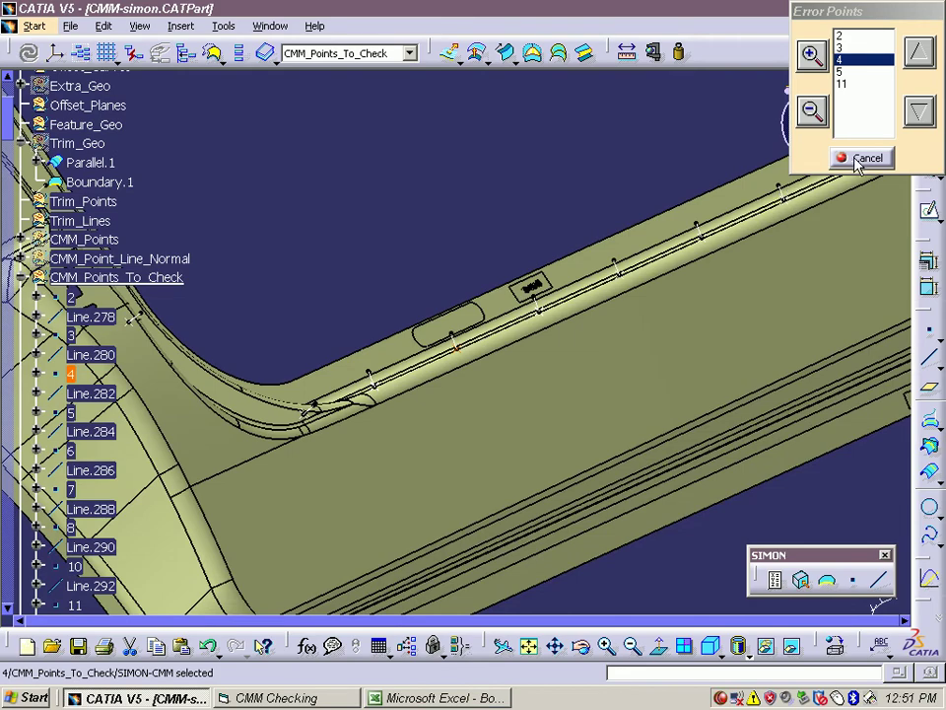
click(864, 157)
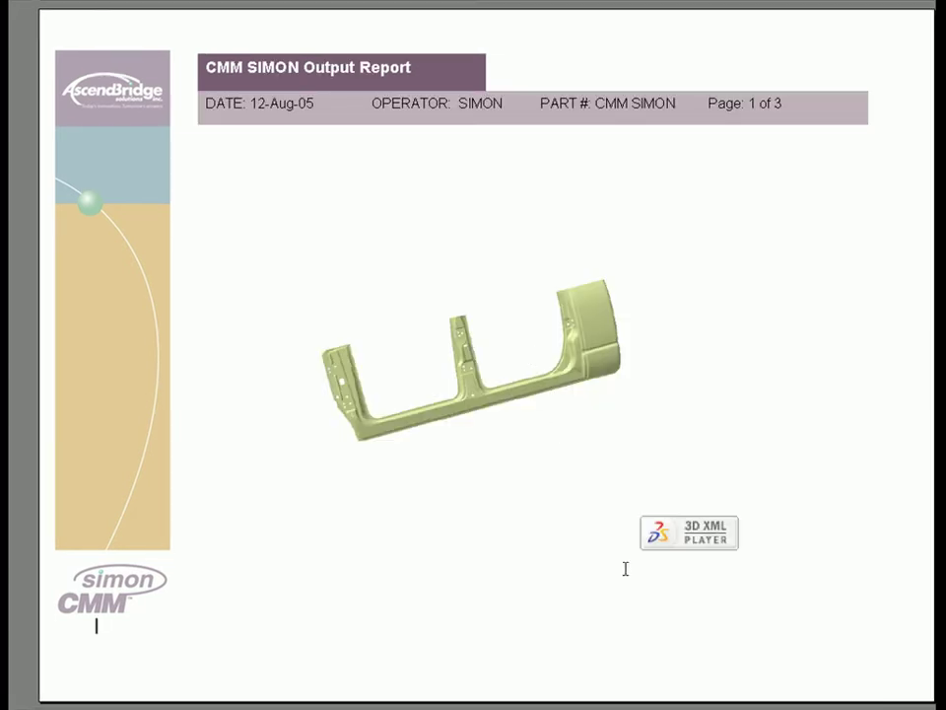
- Activate the embedded 3D model and expand the Product and CMM SIMON 3D nodes of the Product List
click(682, 525)
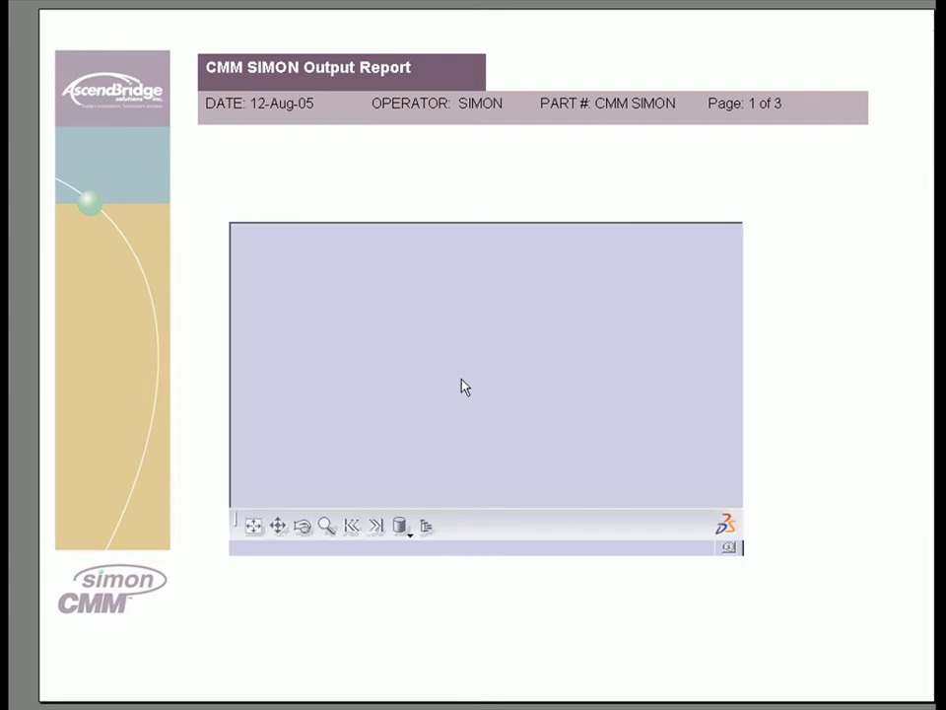
middle_drag(465, 387, 473, 473)
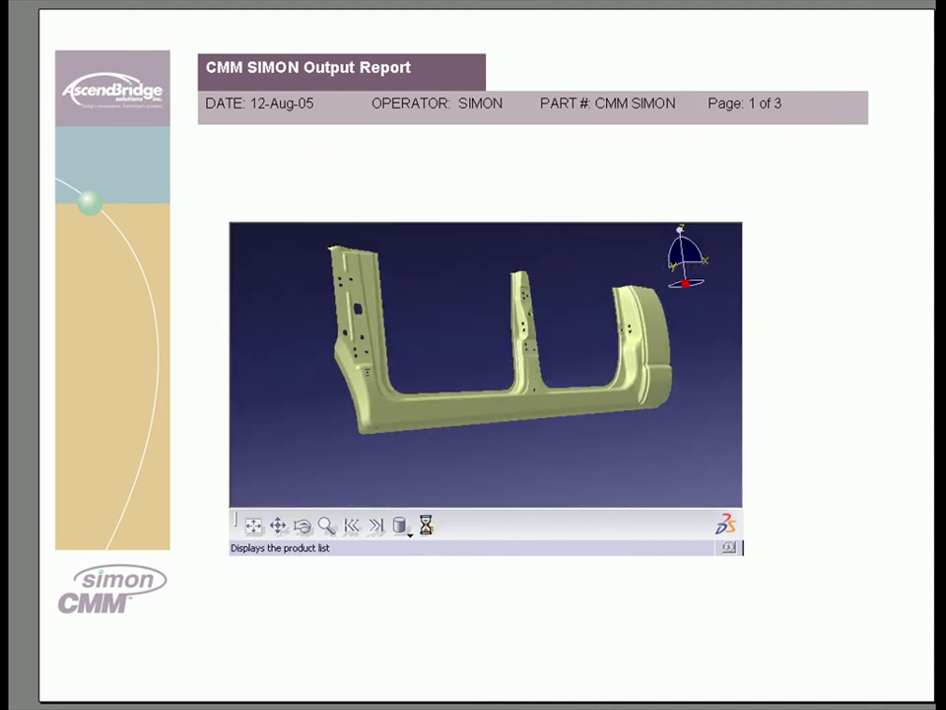
click(426, 525)
click(237, 233)
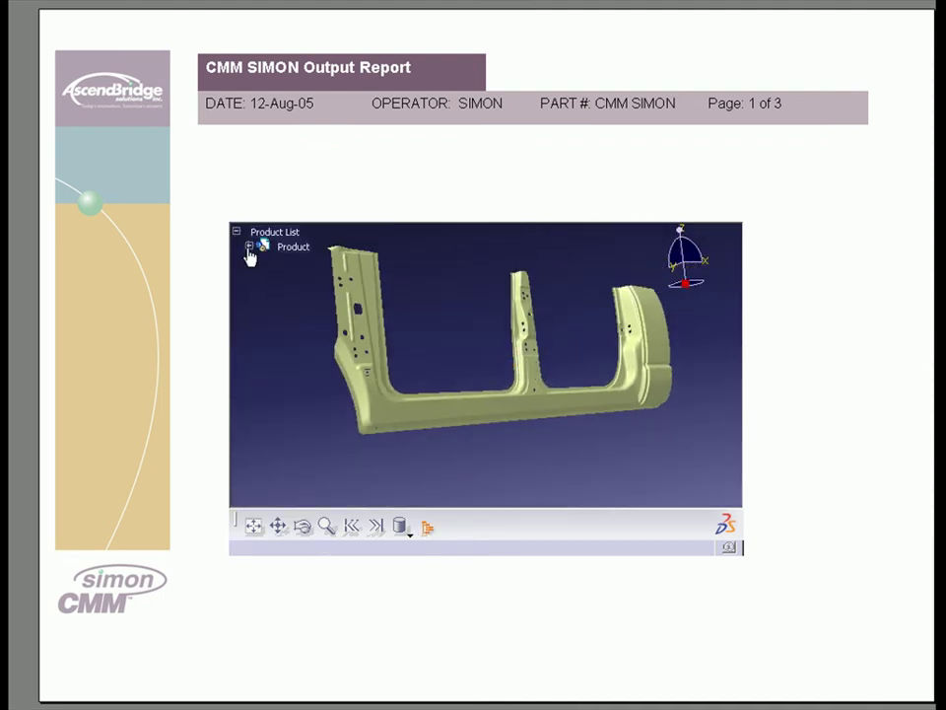
click(249, 247)
click(262, 262)
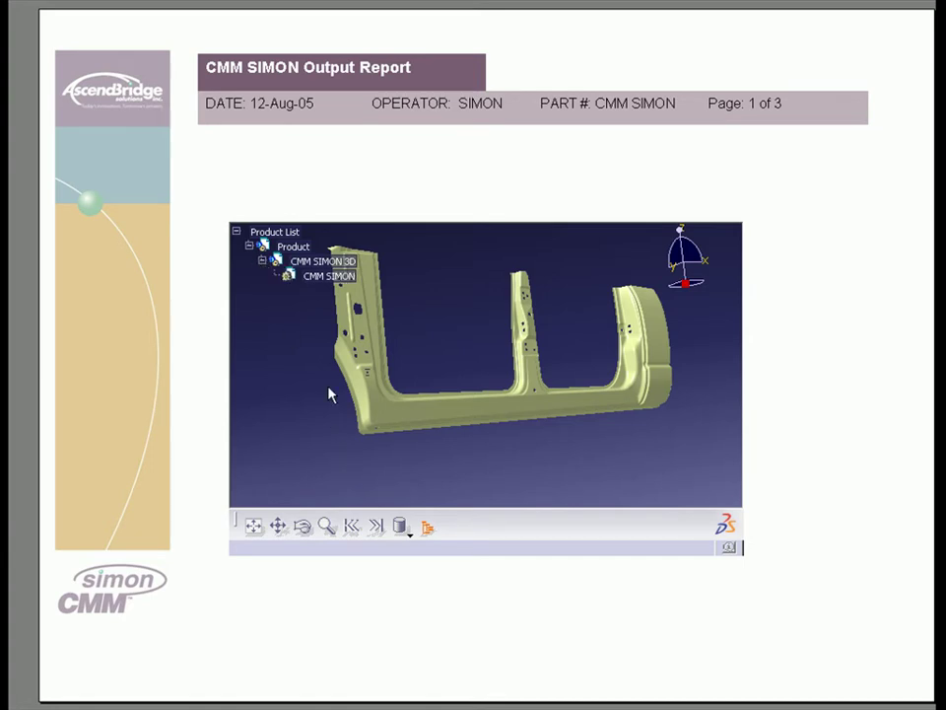
click(235, 232)
- Display the part shaded with edges from a new angle and fit it all in view
click(410, 534)
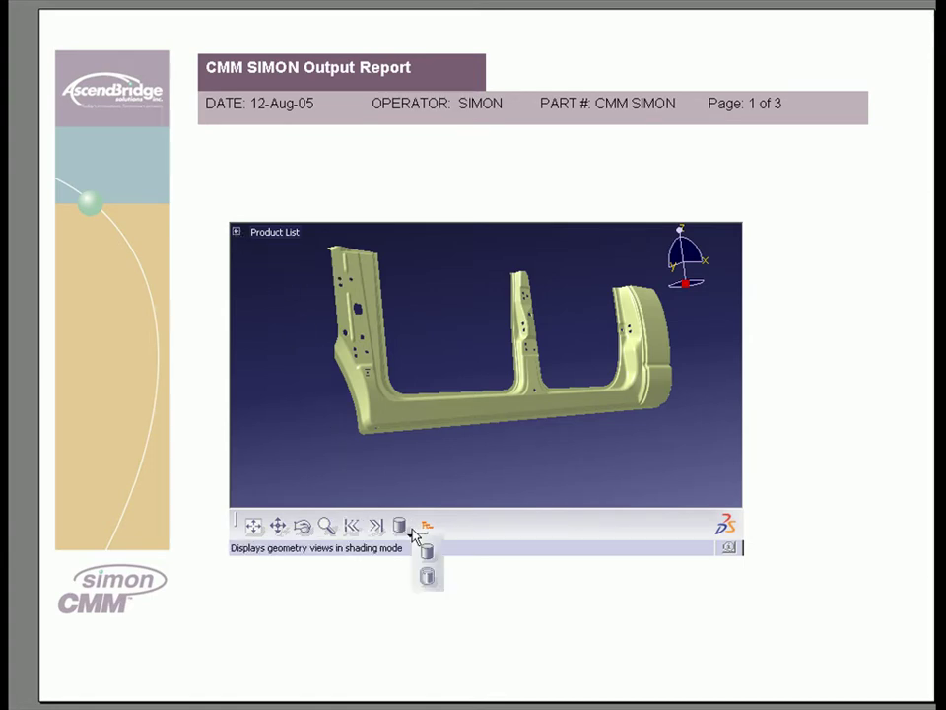
click(429, 578)
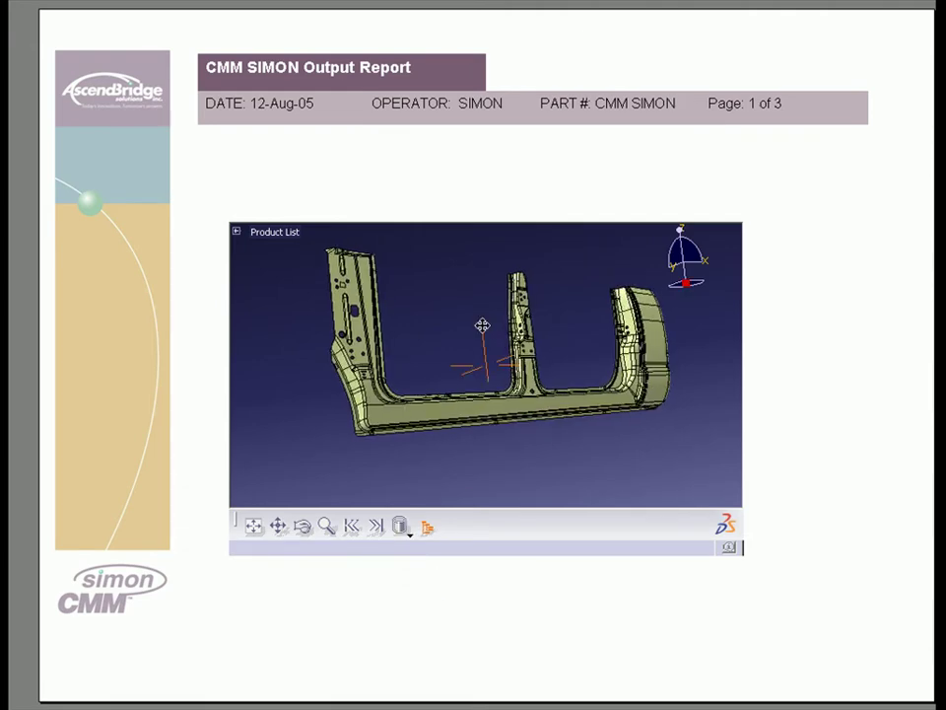
mouse_move(473, 333)
middle_down()
mouse_move(340, 372)
mouse_move(426, 373)
mouse_move(465, 394)
middle_up()
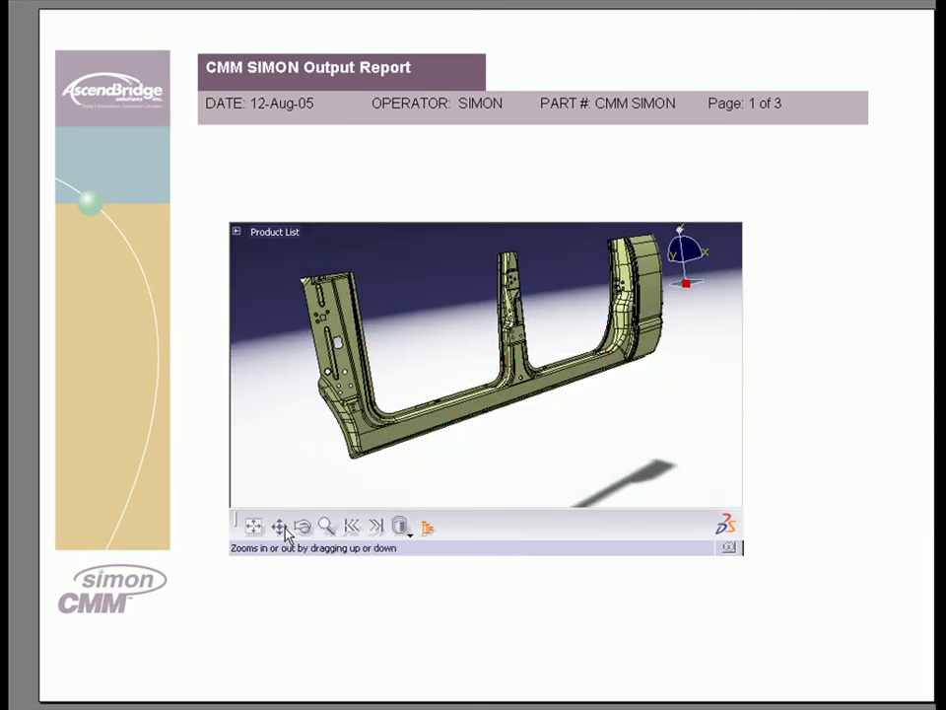
click(253, 525)
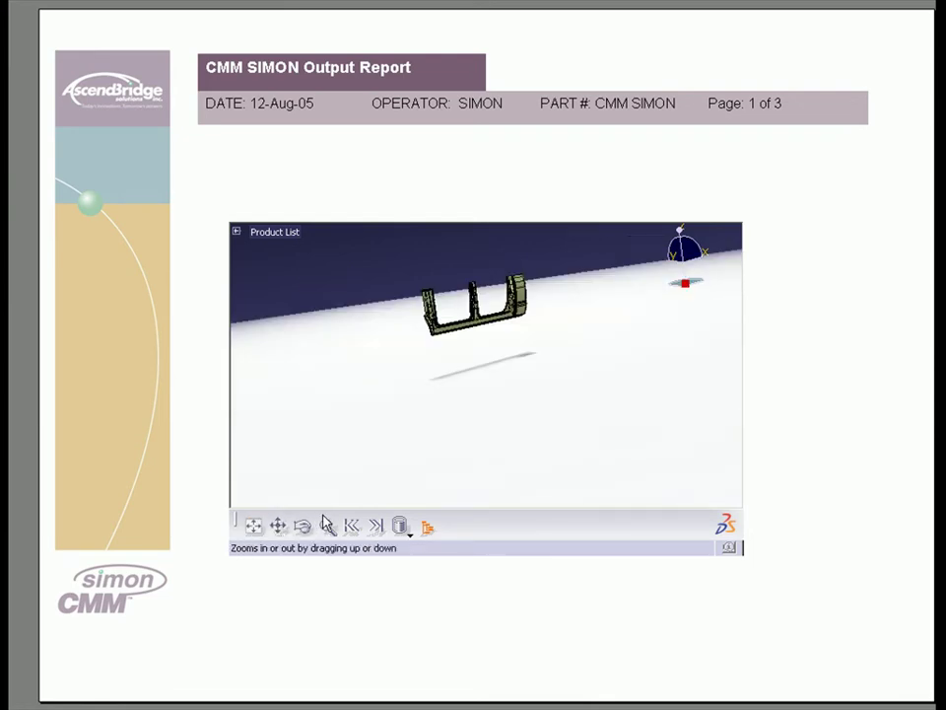